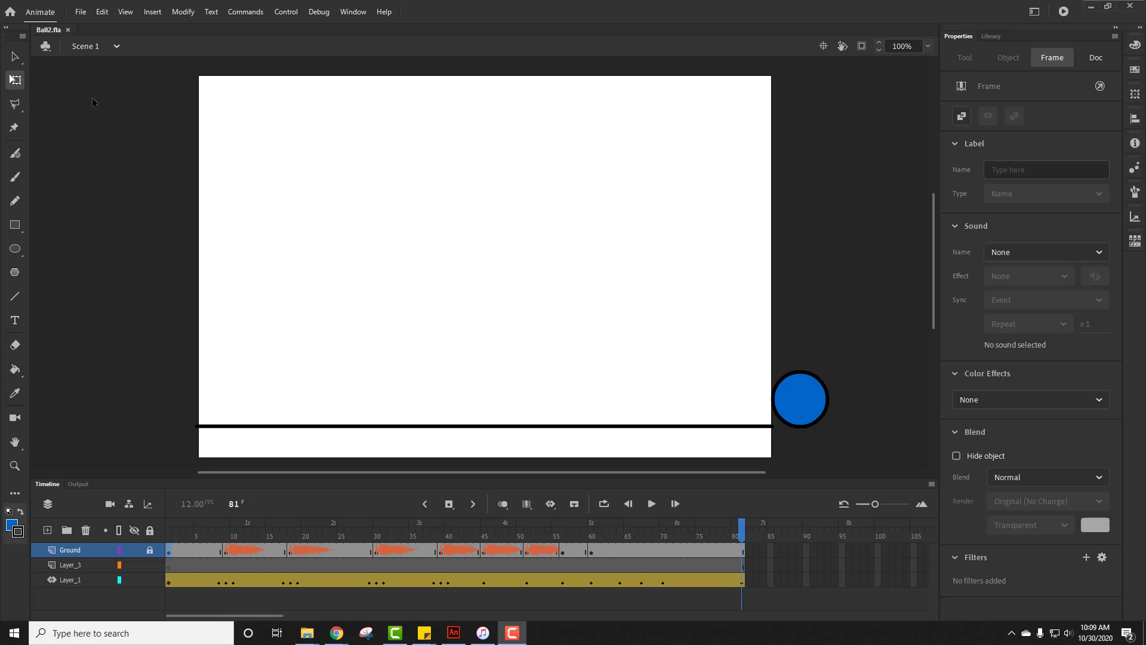
- Start a new document and choose ActionScript 3.0 as its platform type
{"action": "left_click", "coordinate": [81, 17]}
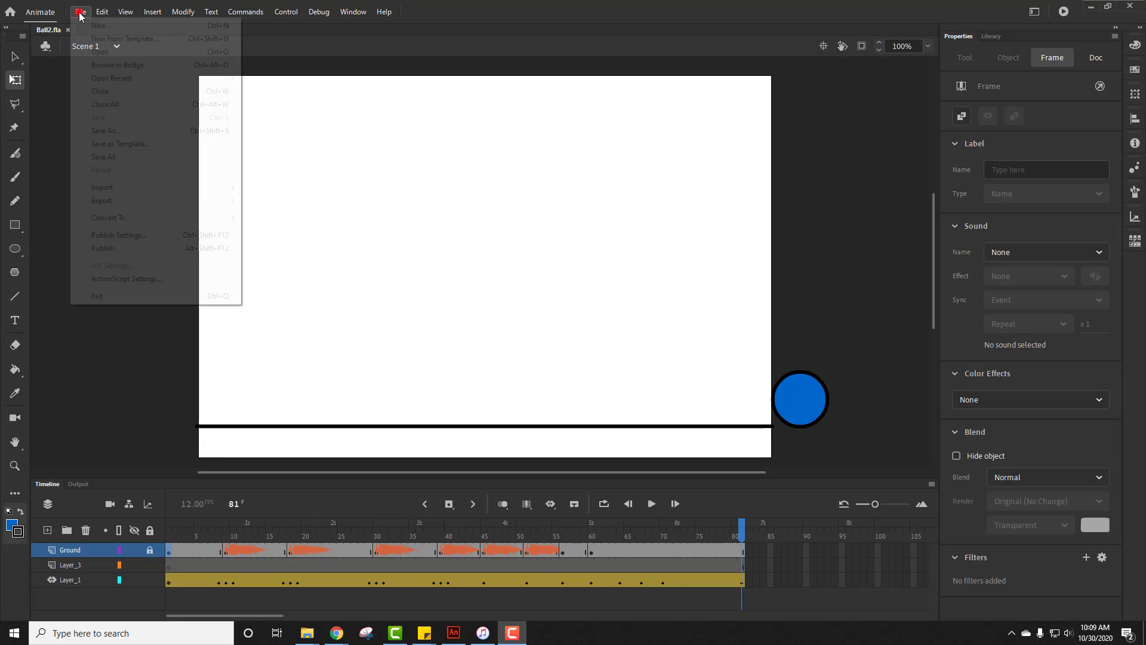
{"action": "left_click", "coordinate": [81, 17]}
{"action": "key", "text": "ctrl+Return"}
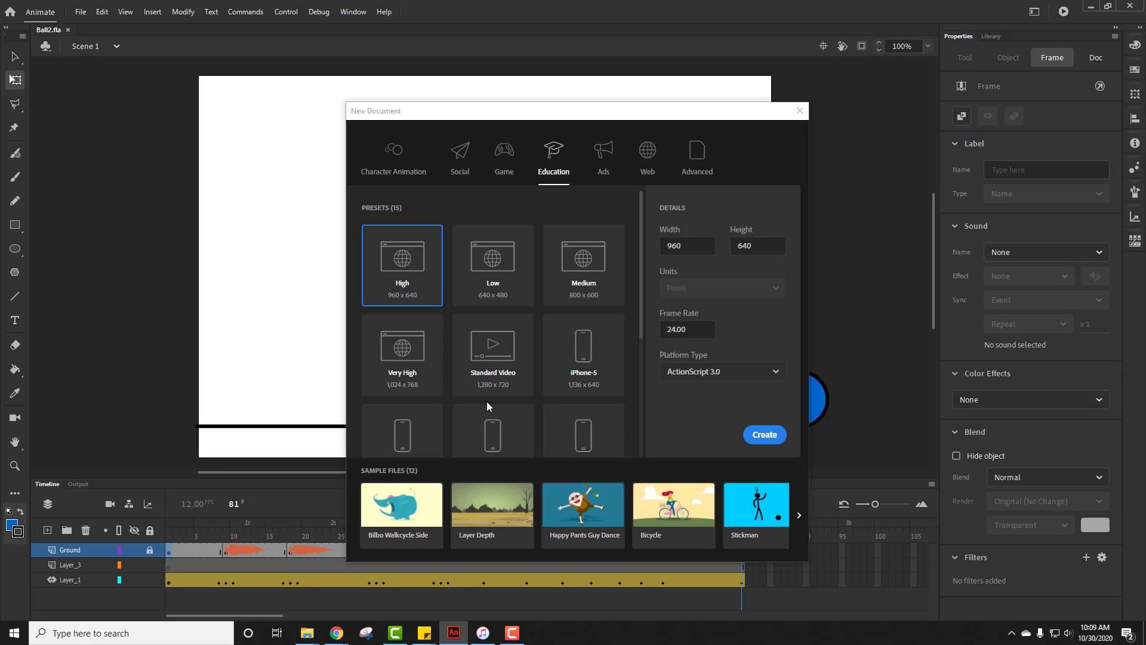
{"action": "left_click", "coordinate": [678, 372]}
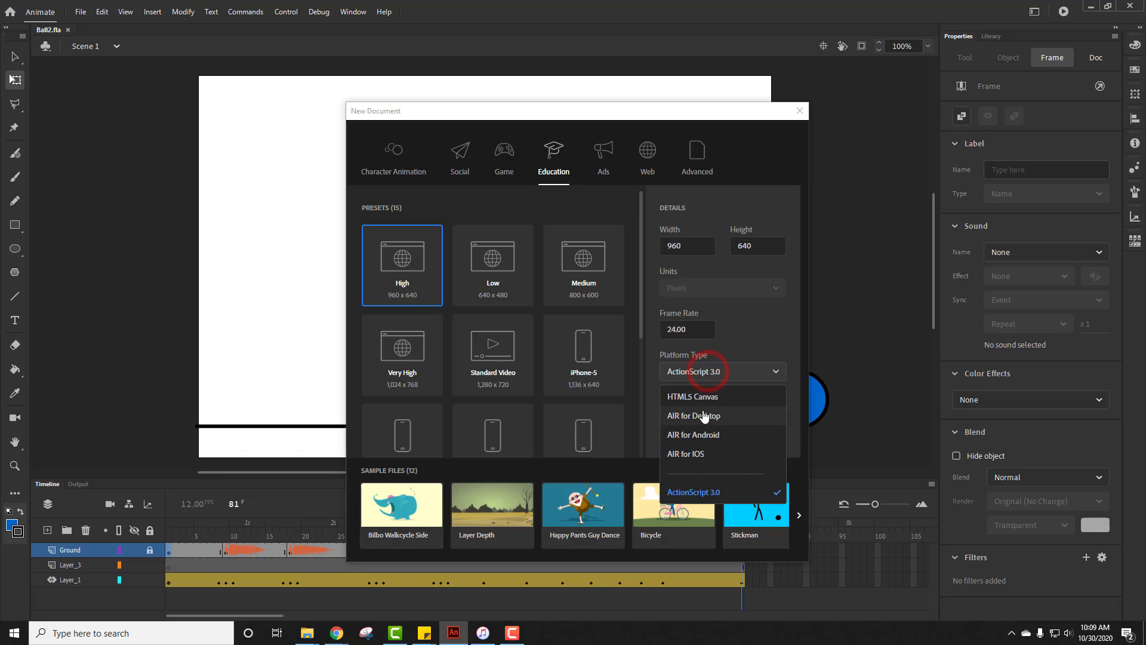
{"action": "left_click", "coordinate": [689, 493]}
{"action": "left_click", "coordinate": [717, 372]}
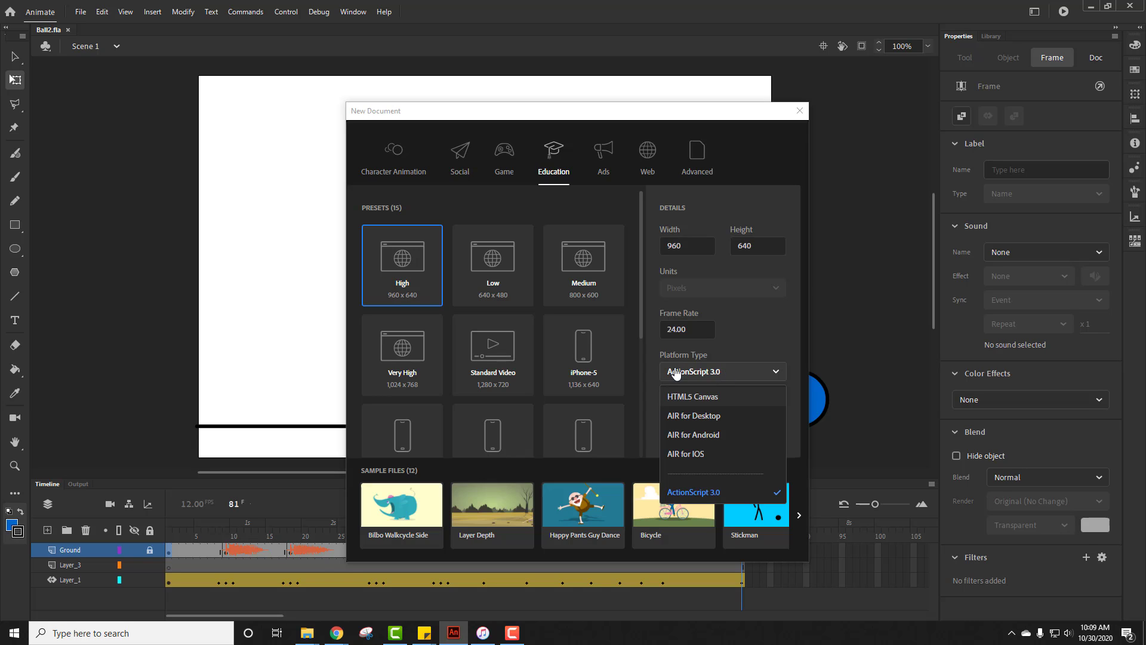
{"action": "left_click", "coordinate": [723, 368]}
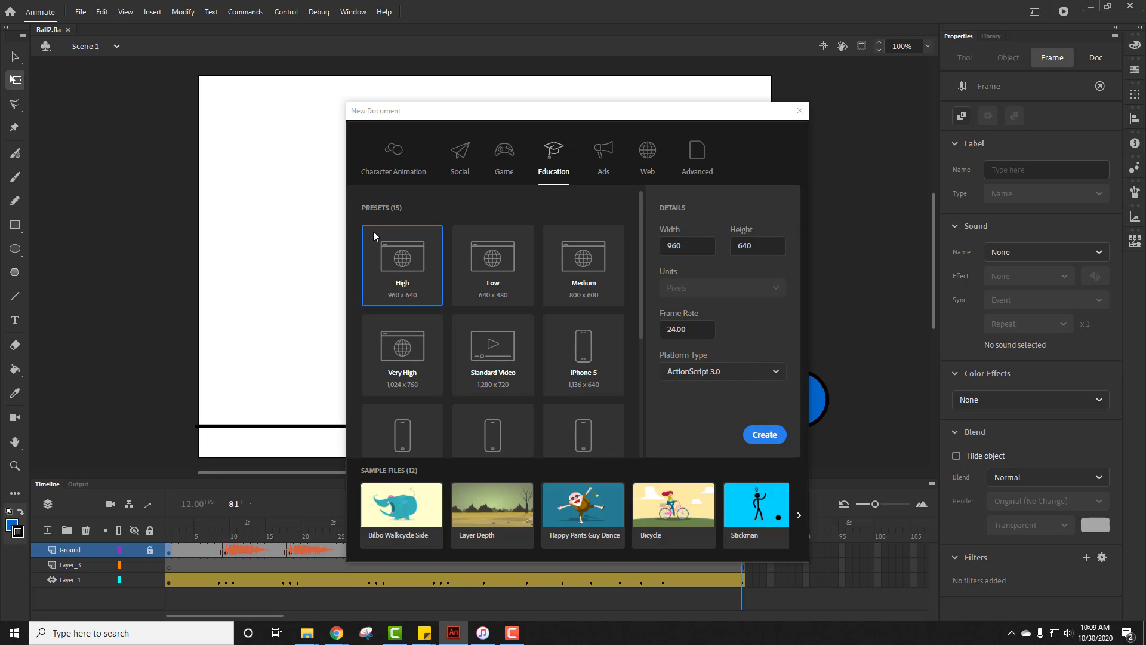
- Create the document from the Education preset High, 960 x 640, with a frame rate of 12
{"action": "left_click", "coordinate": [549, 152]}
{"action": "left_click", "coordinate": [392, 255]}
{"action": "left_click_drag", "start_coordinate": [697, 330], "coordinate": [662, 329]}
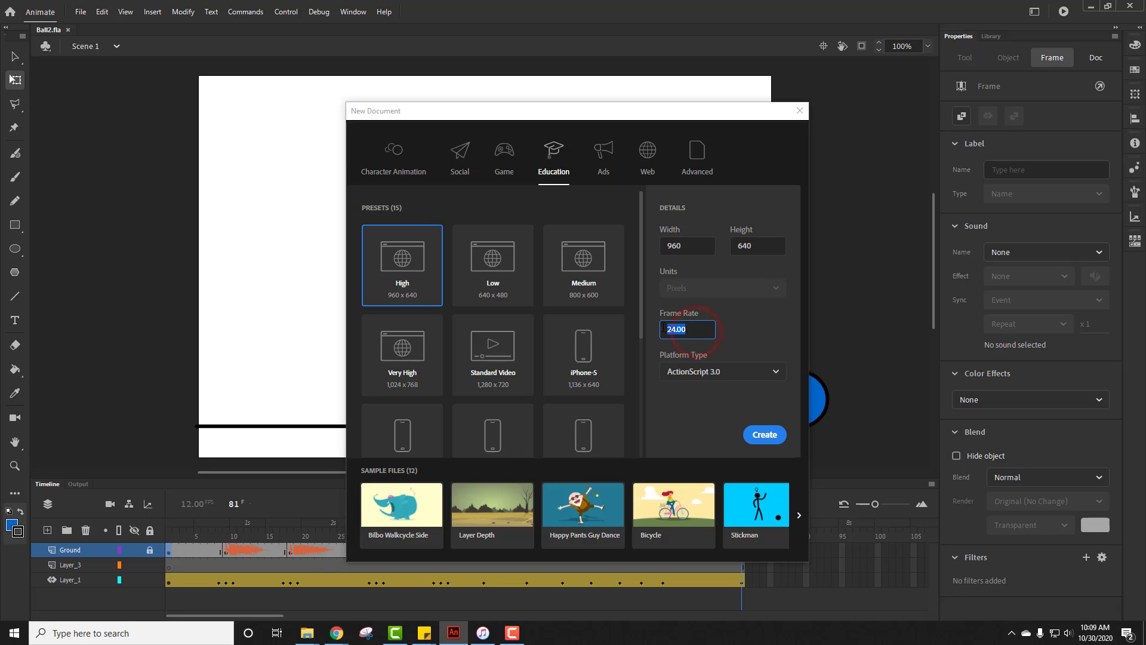
{"action": "type", "text": "12"}
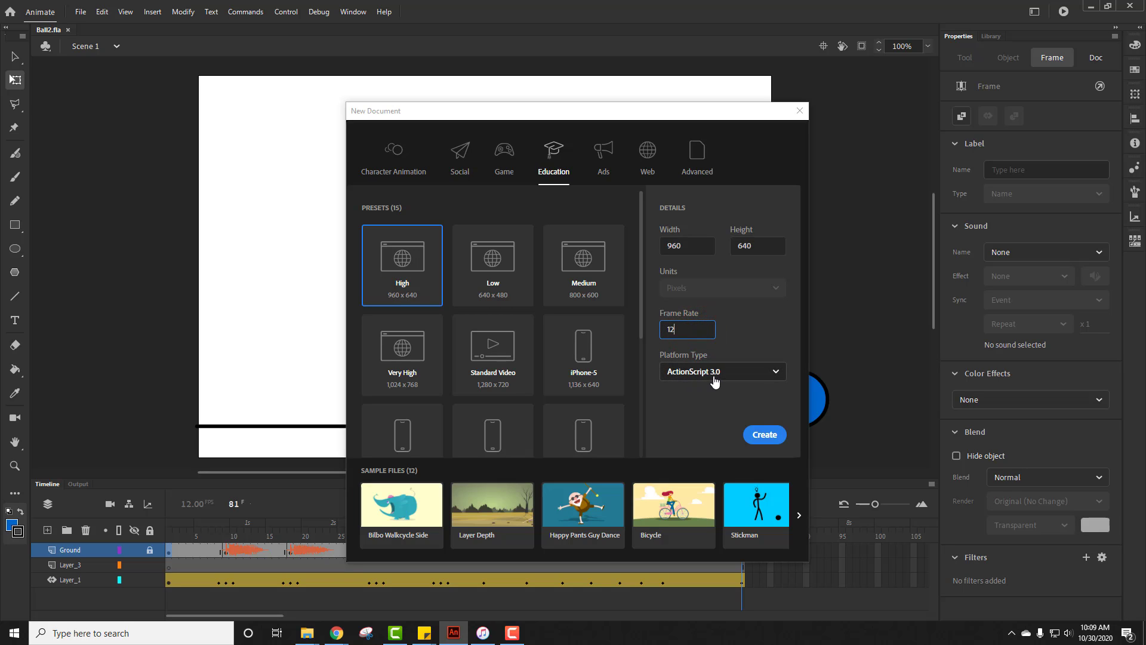
{"action": "left_click", "coordinate": [782, 437]}
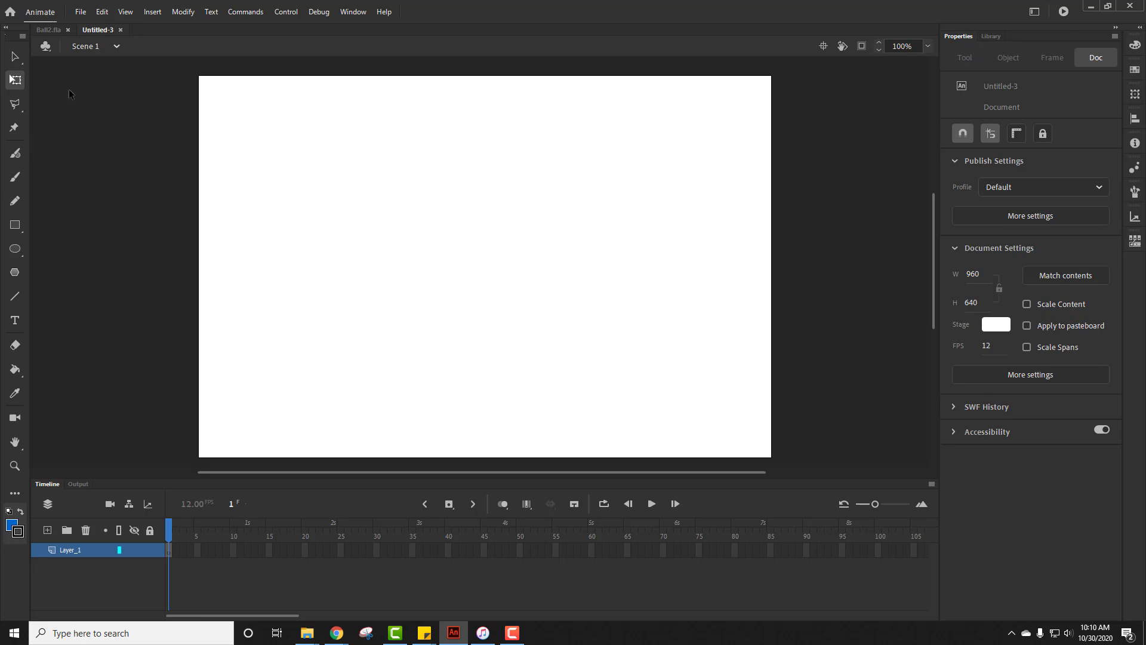
- Reset the Essentials workspace to its original layout
{"action": "left_click", "coordinate": [351, 12]}
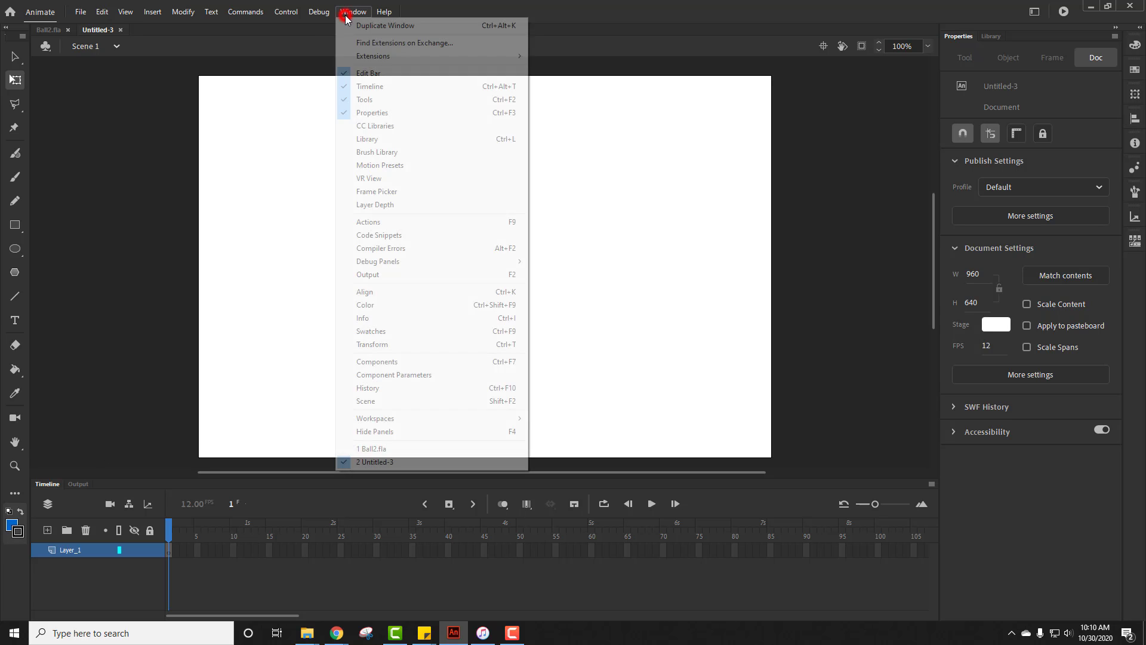
{"action": "left_click", "coordinate": [434, 422]}
{"action": "left_click", "coordinate": [578, 528]}
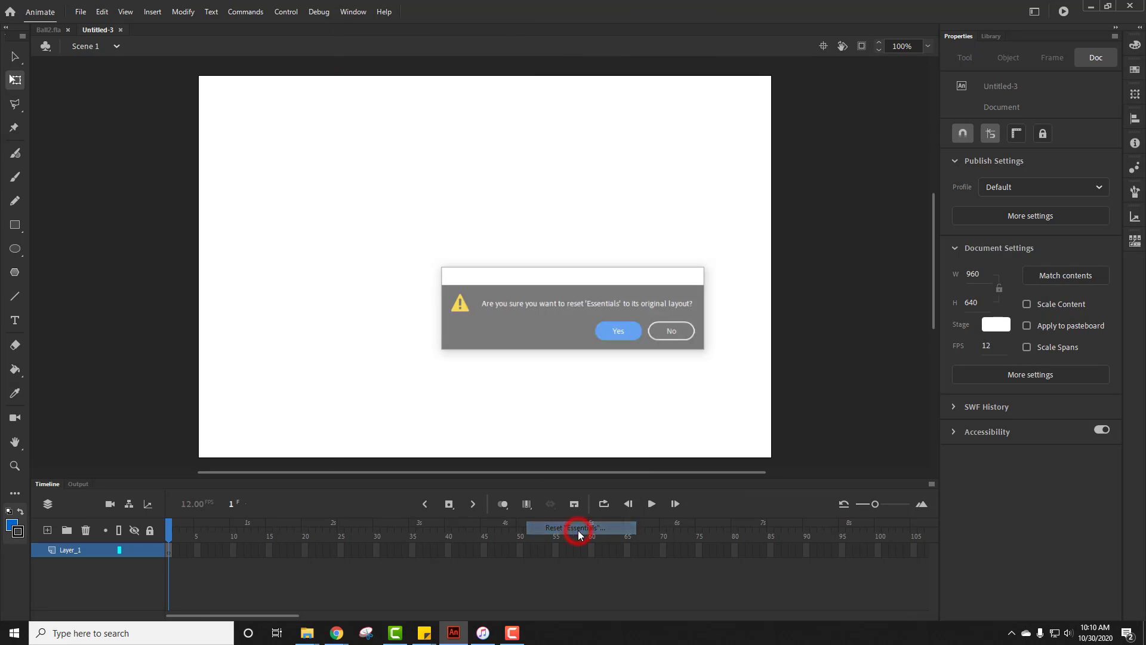
{"action": "left_click", "coordinate": [619, 331]}
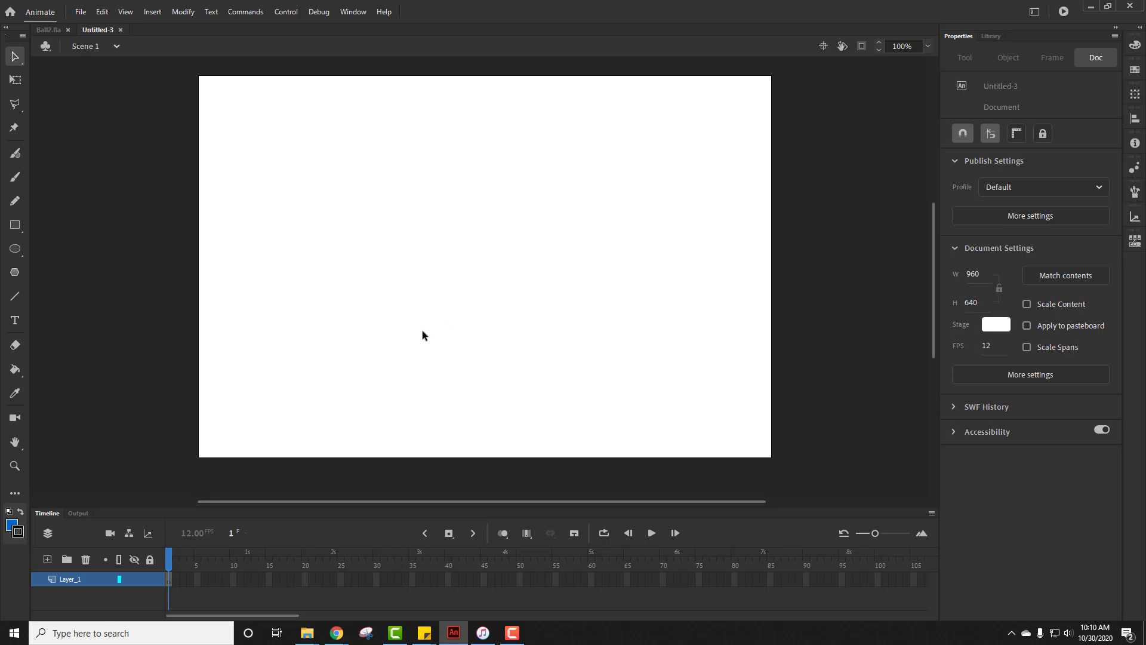
- Draw a blue circle about 75 px wide near the stage's lower-left corner and convert it to a movie clip symbol named Ball
{"action": "left_click", "coordinate": [15, 250]}
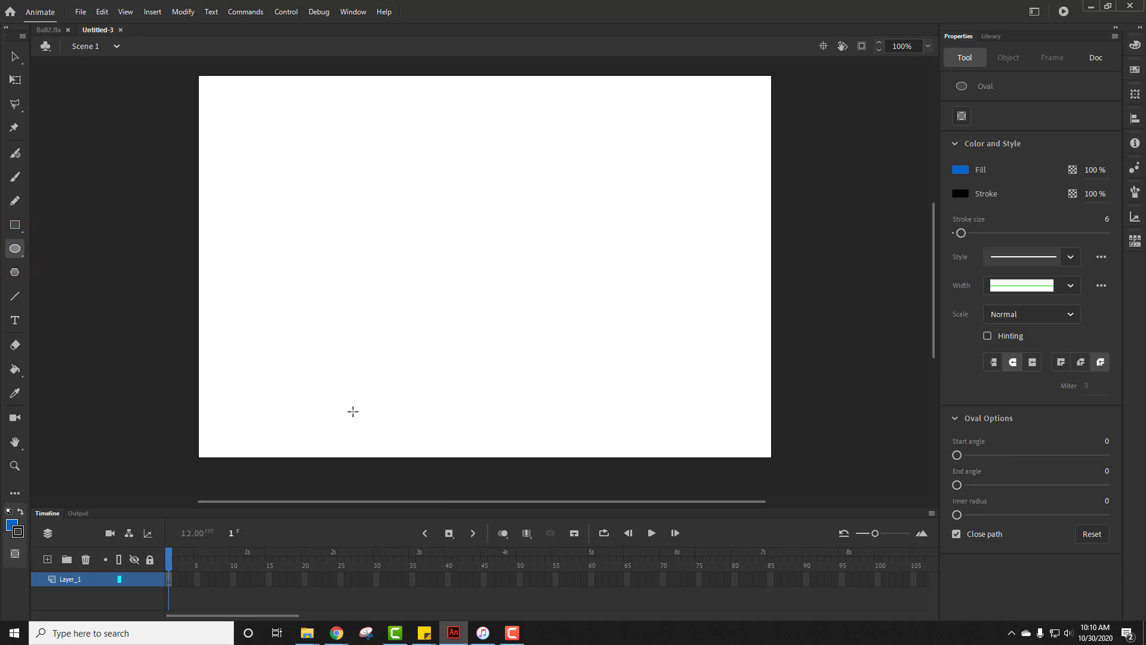
{"action": "left_click_drag", "start_coordinate": [237, 350], "coordinate": [284, 398]}
{"action": "left_click", "coordinate": [15, 56]}
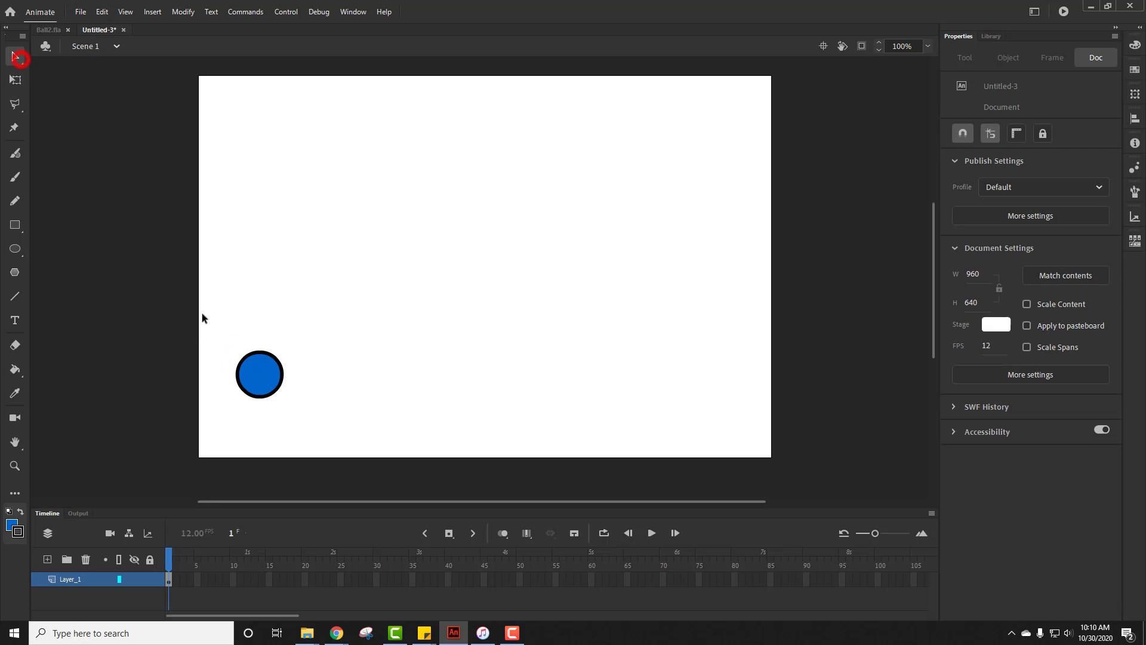
{"action": "left_click_drag", "start_coordinate": [202, 315], "coordinate": [347, 383]}
{"action": "right_click", "coordinate": [273, 372]}
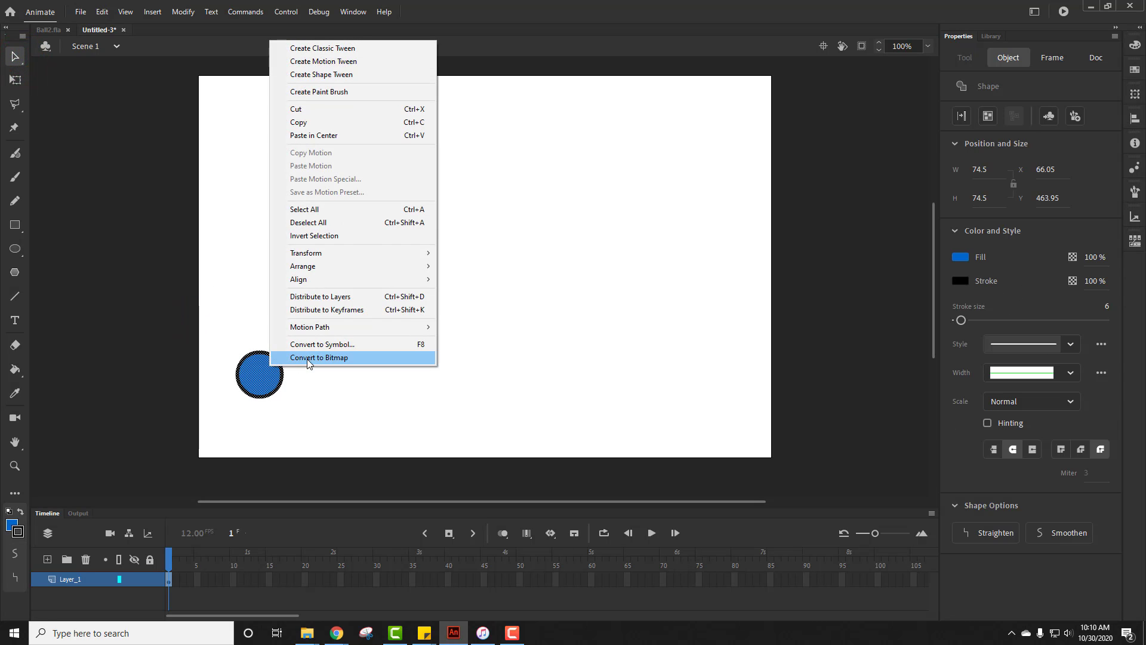
{"action": "left_click", "coordinate": [316, 345]}
{"action": "type", "text": "Ball"}
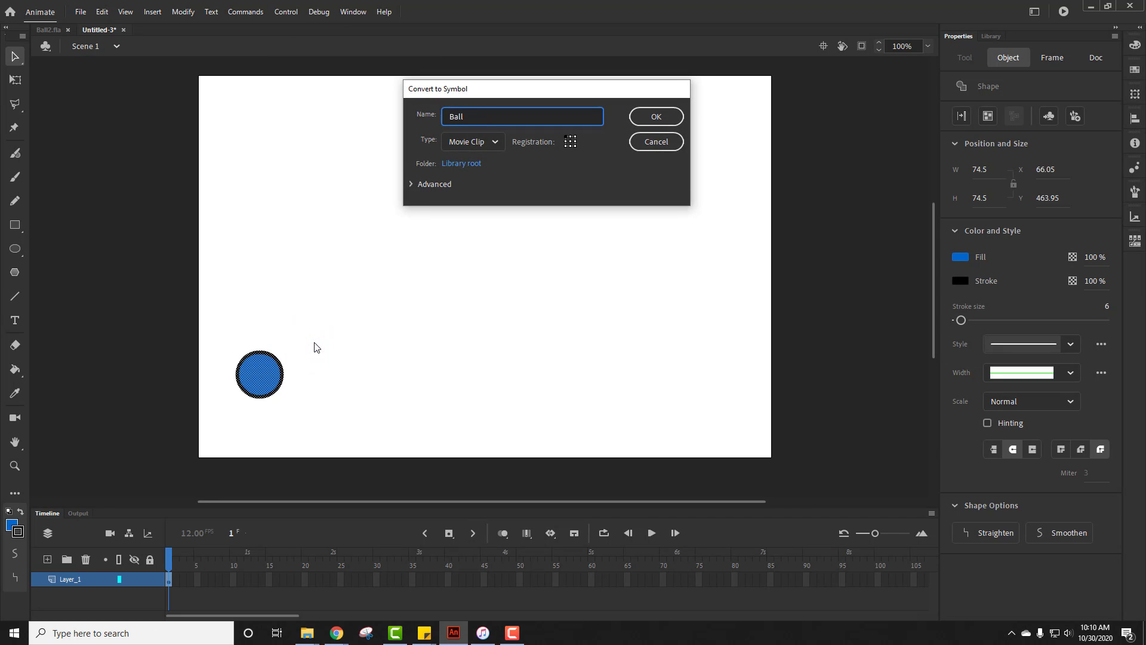
{"action": "key", "text": "Return"}
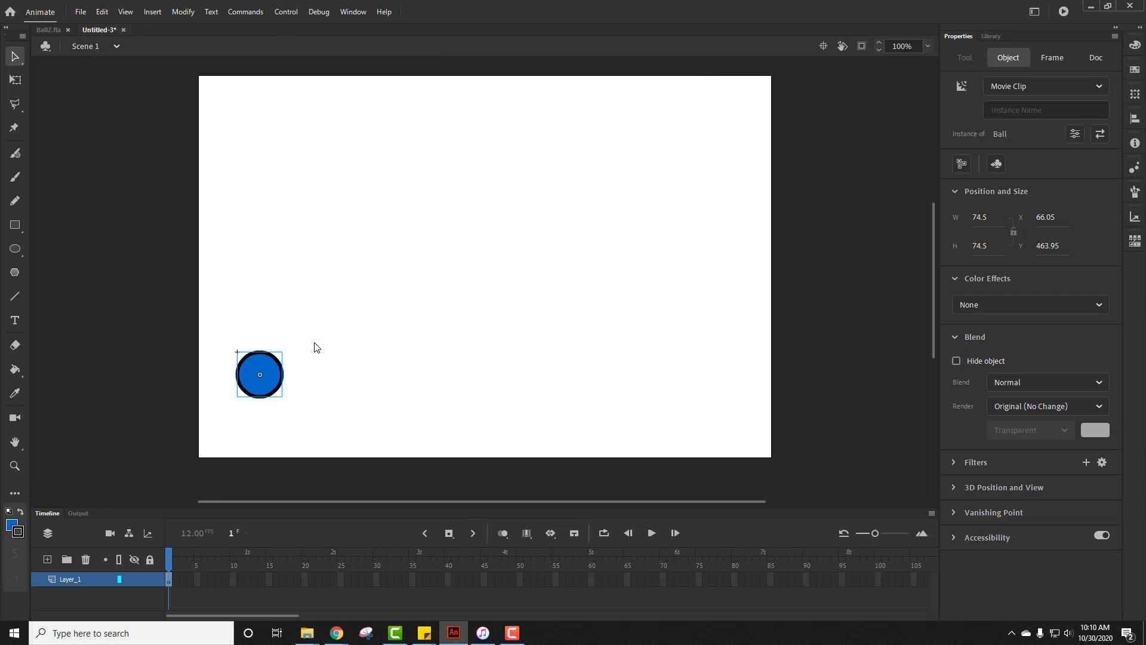
- Move the ball onto the stage's left edge at about X -18, Y 526, and extend Layer_1 with frames to frame 80
{"action": "left_click", "coordinate": [350, 357]}
{"action": "left_click_drag", "start_coordinate": [267, 389], "coordinate": [216, 428]}
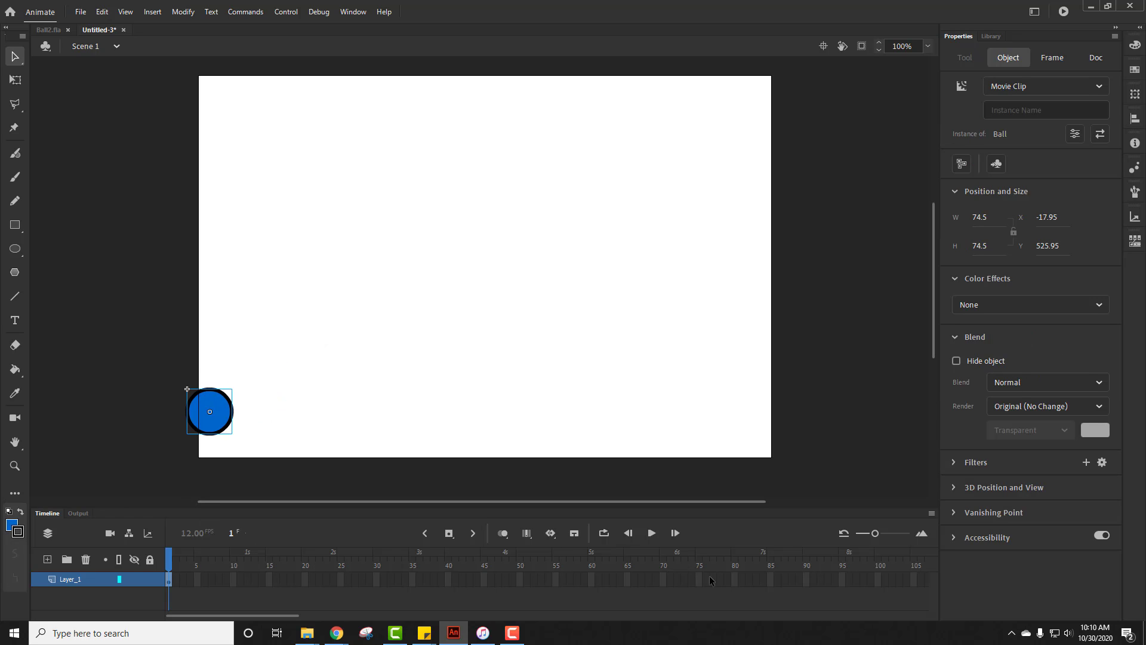
{"action": "left_click", "coordinate": [735, 579]}
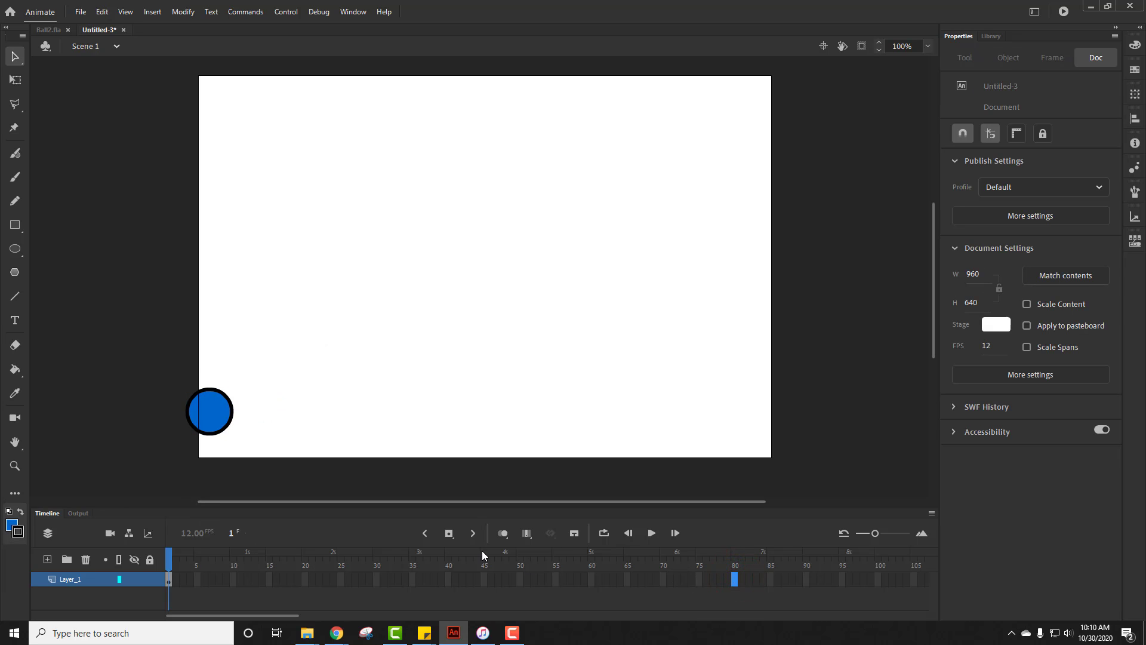
{"action": "left_click", "coordinate": [449, 535]}
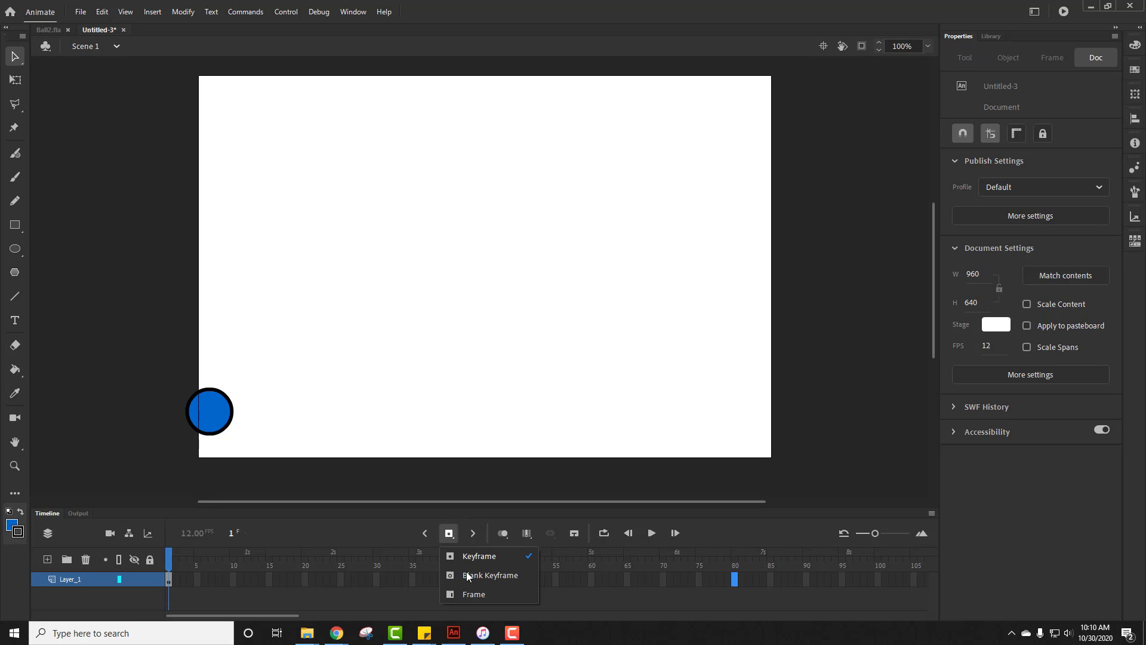
{"action": "left_click", "coordinate": [467, 594]}
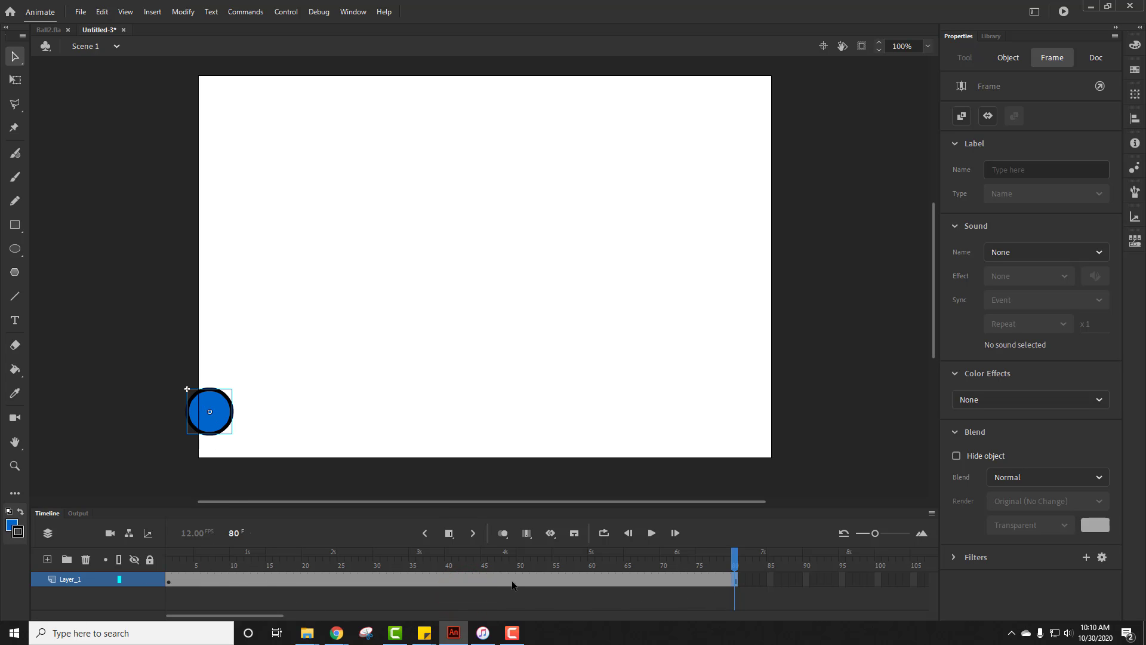
- Create a motion tween for the ball across frames 1 to 80 of Layer_1
{"action": "left_click", "coordinate": [311, 419]}
{"action": "left_click", "coordinate": [169, 583]}
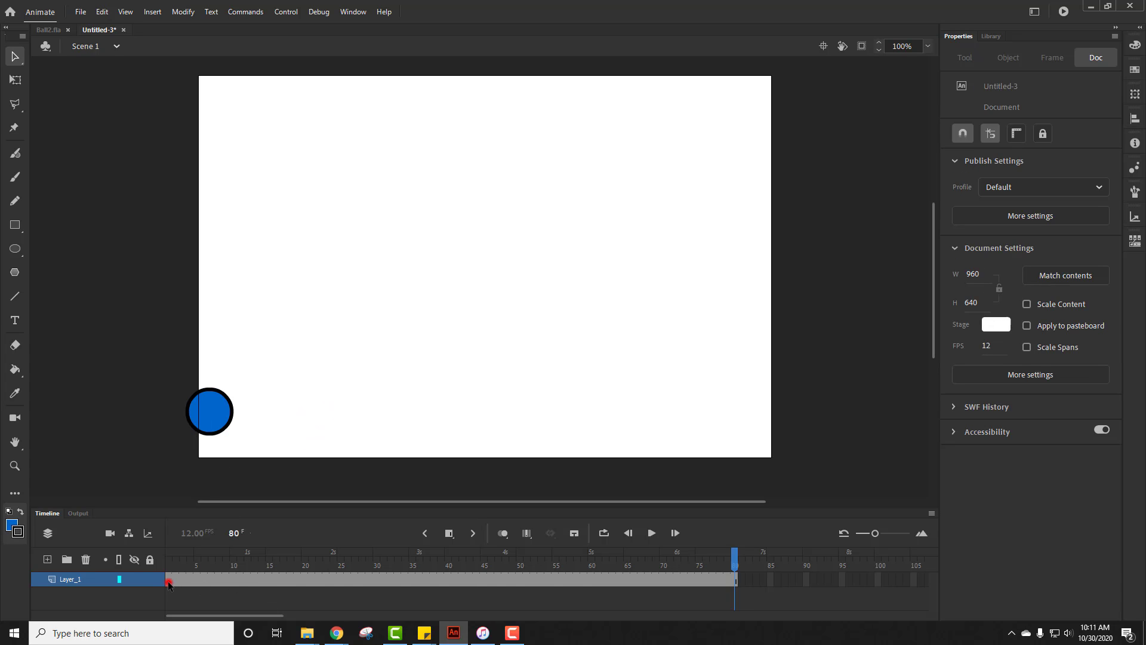
{"action": "left_click_drag", "start_coordinate": [169, 584], "coordinate": [736, 585]}
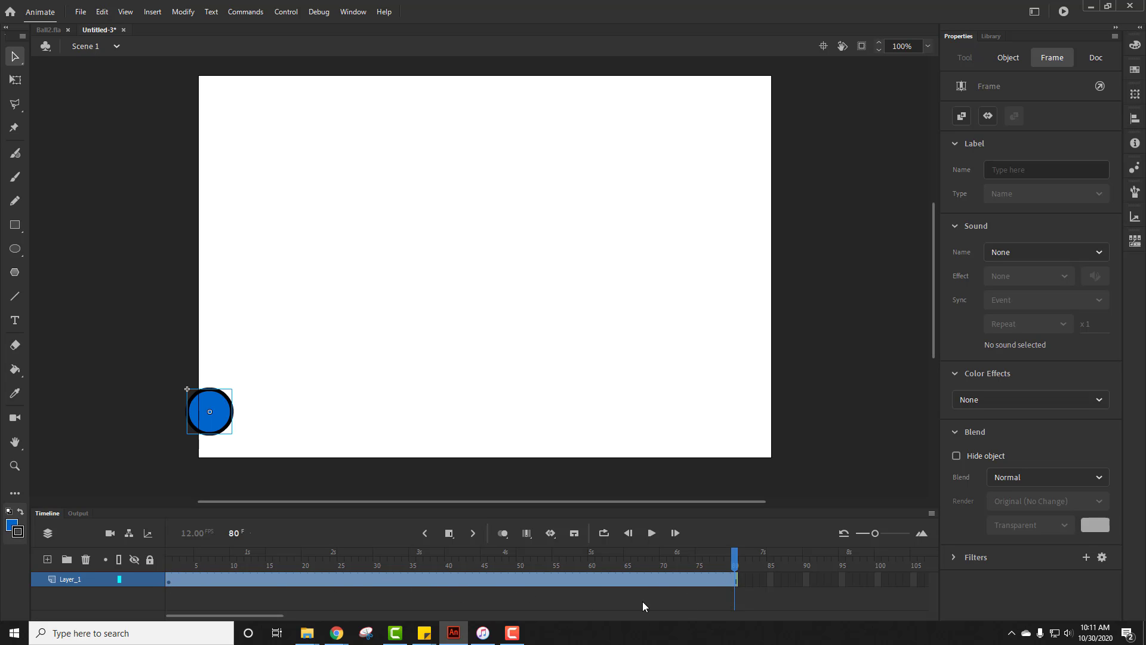
{"action": "left_click", "coordinate": [551, 533]}
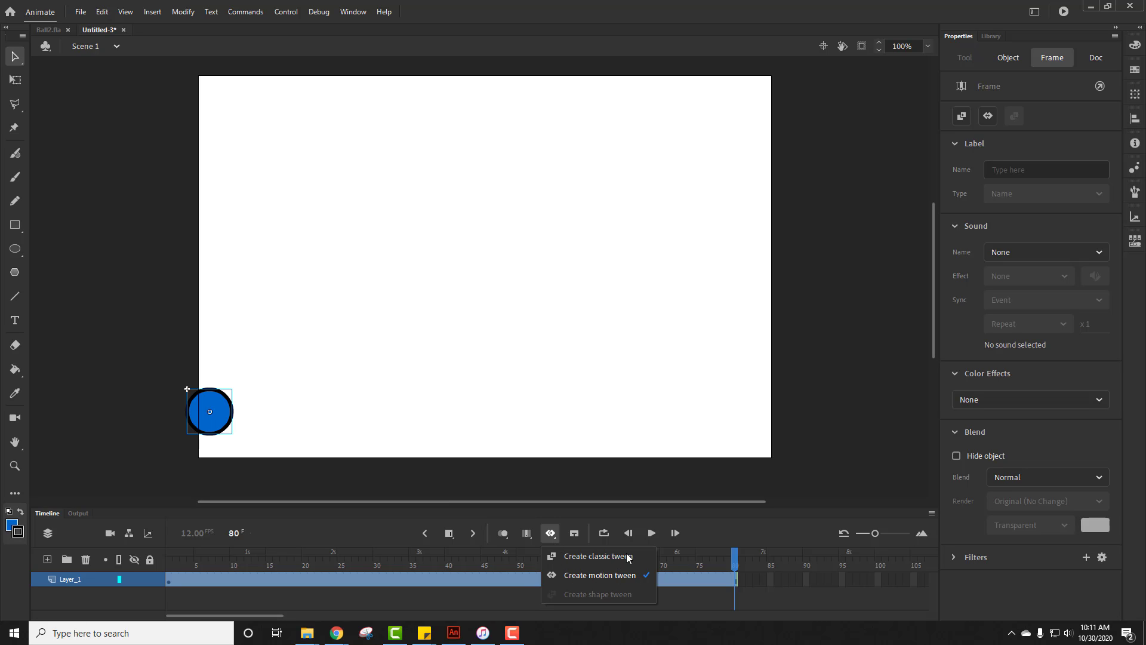
{"action": "left_click", "coordinate": [603, 576]}
{"action": "left_click", "coordinate": [550, 533]}
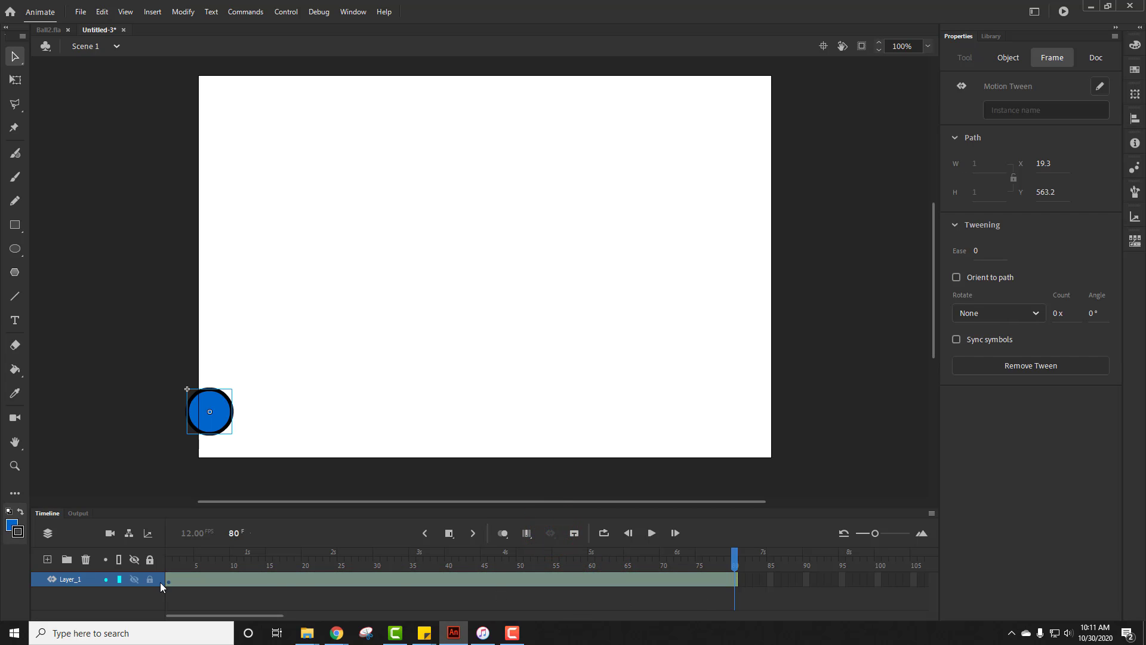
- At frame 80, move the ball past the stage's right edge to about X 953, Y 541
{"action": "left_click", "coordinate": [736, 582]}
{"action": "left_click", "coordinate": [705, 596]}
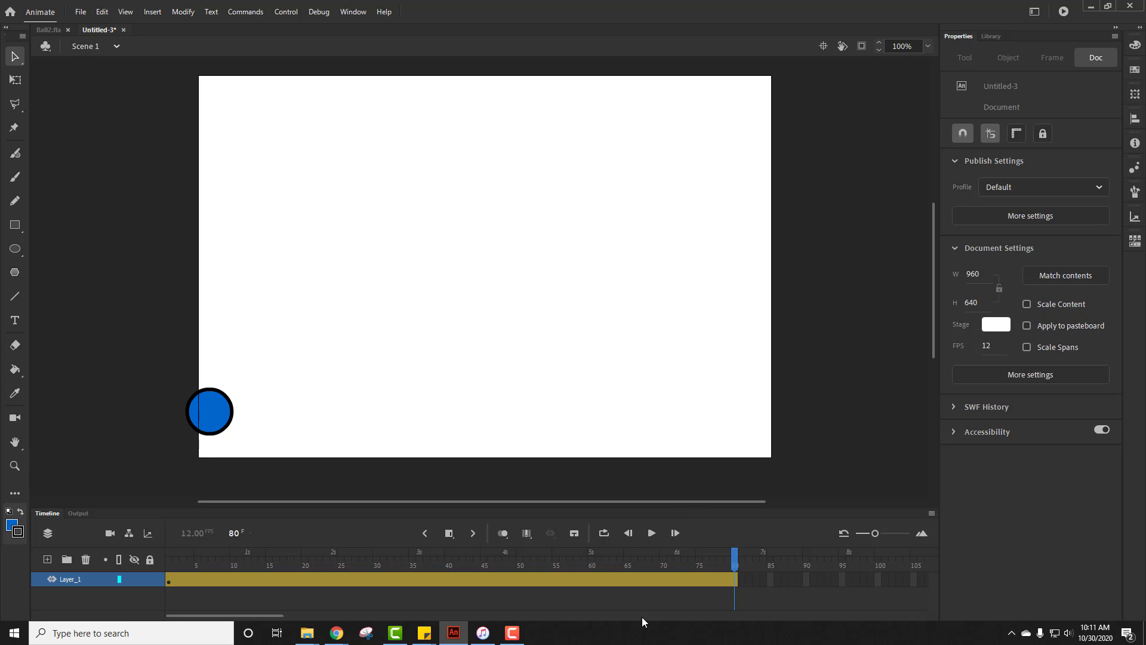
{"action": "left_click", "coordinate": [736, 579]}
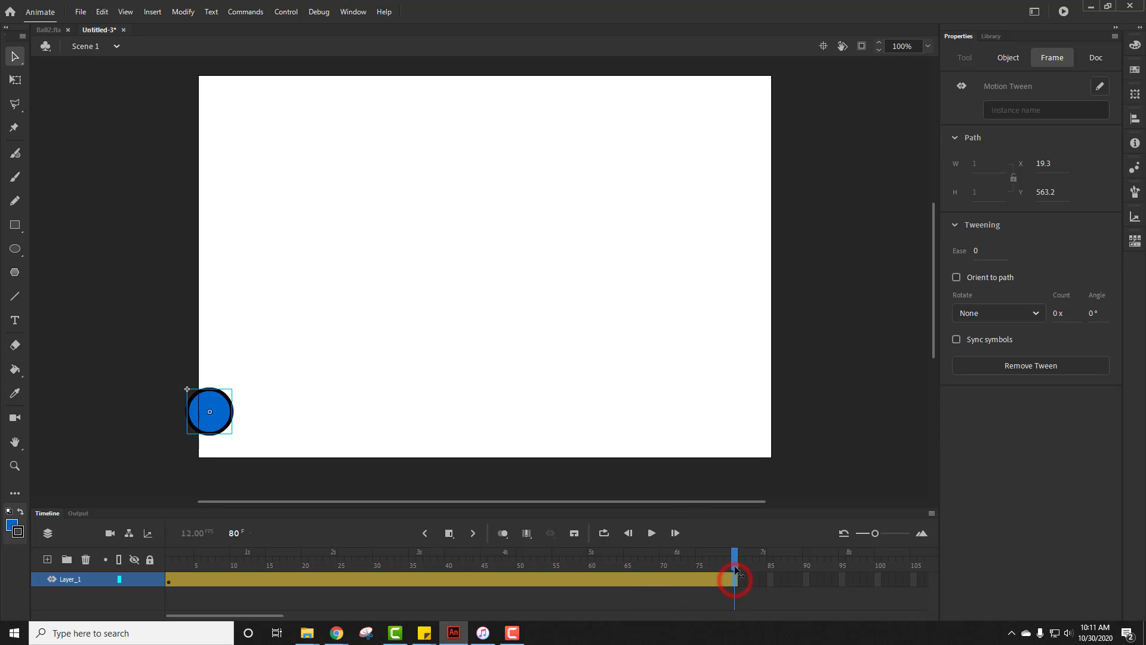
{"action": "left_click_drag", "start_coordinate": [216, 425], "coordinate": [794, 435]}
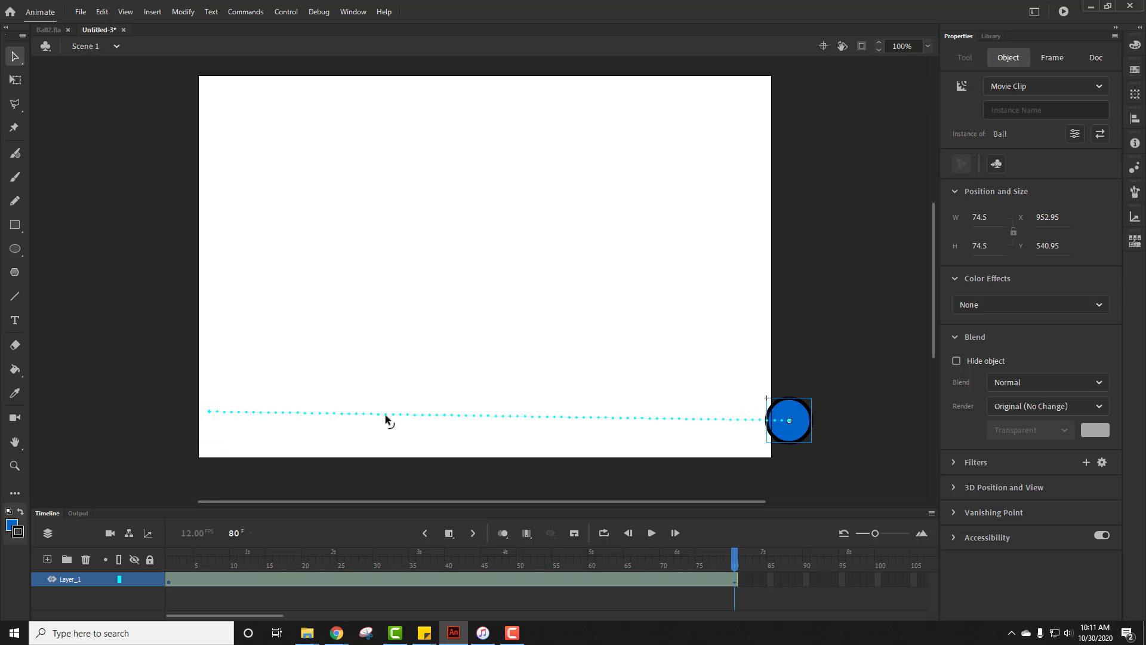
{"action": "left_click", "coordinate": [728, 597]}
- Save the animation as ball4 in the Creative Cloud Files folder
{"action": "key", "text": "ctrl+s"}
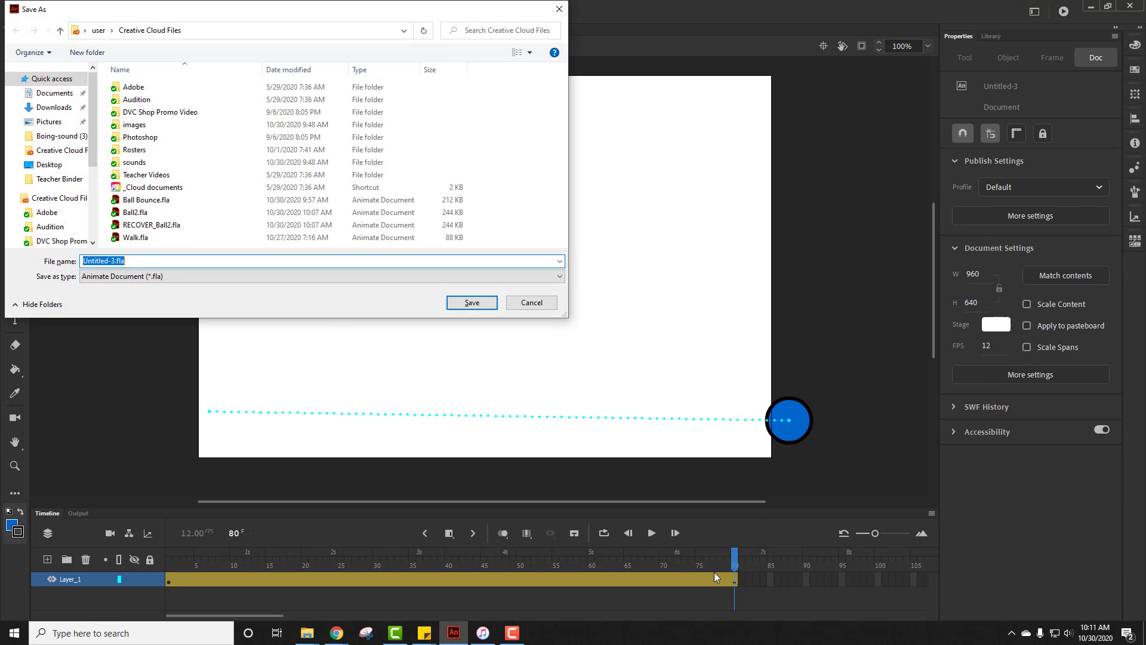
{"action": "type", "text": "ball"}
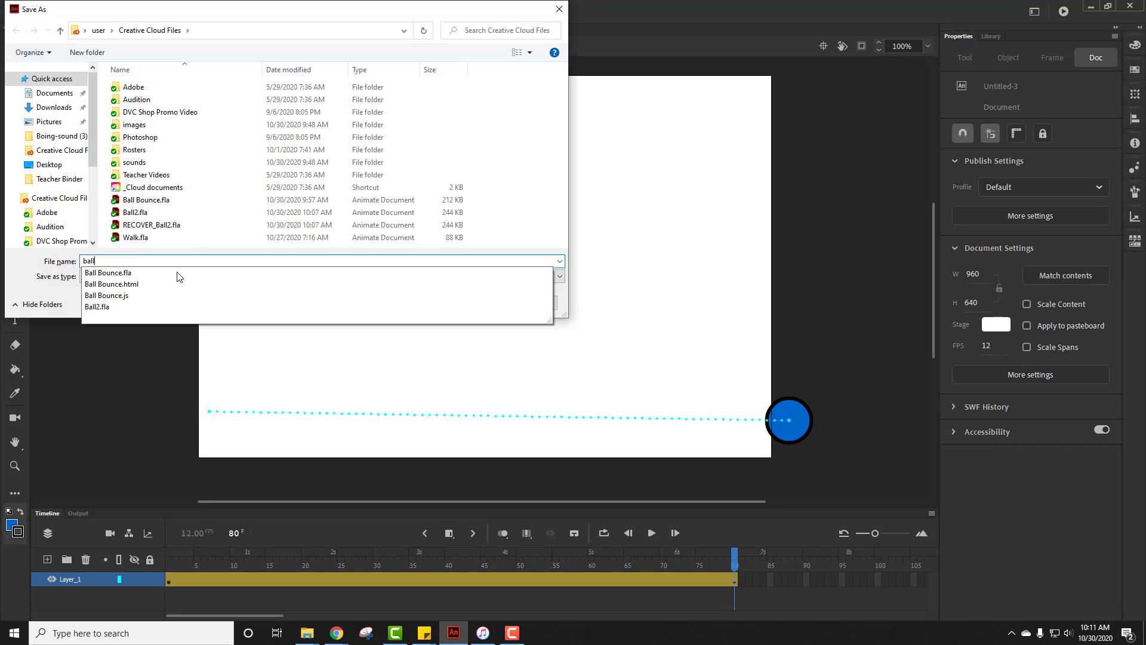
{"action": "type", "text": "4"}
{"action": "key", "text": "Return"}
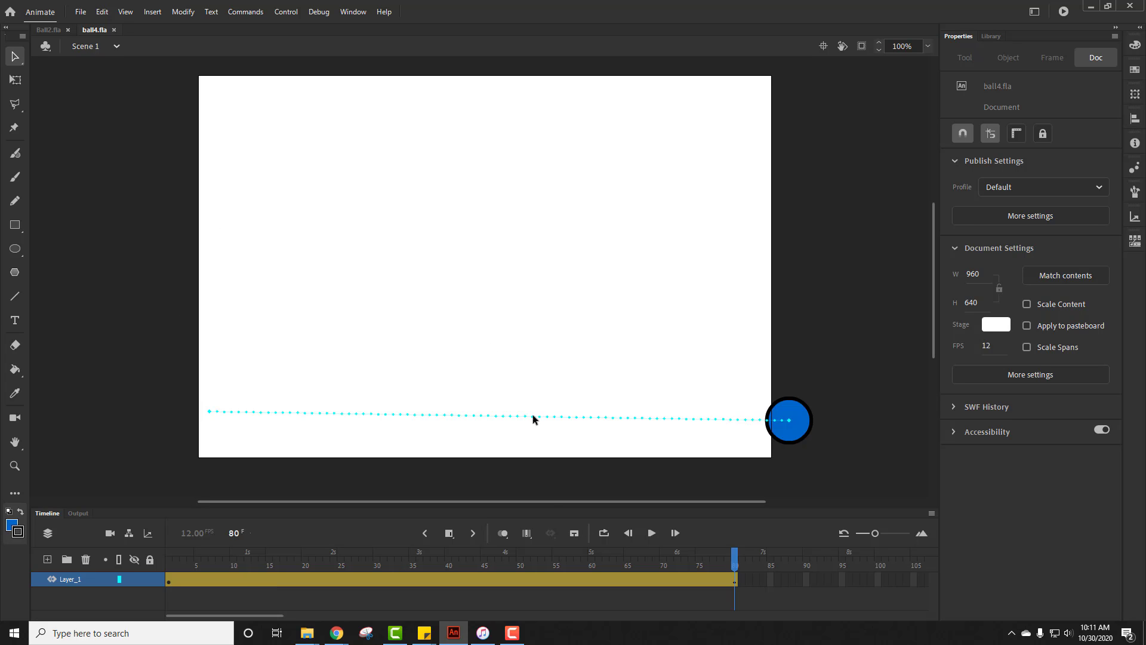
- Insert keyframes in Layer_1's motion tween at frames 11, 20, 29 and 36
{"action": "left_click", "coordinate": [241, 580]}
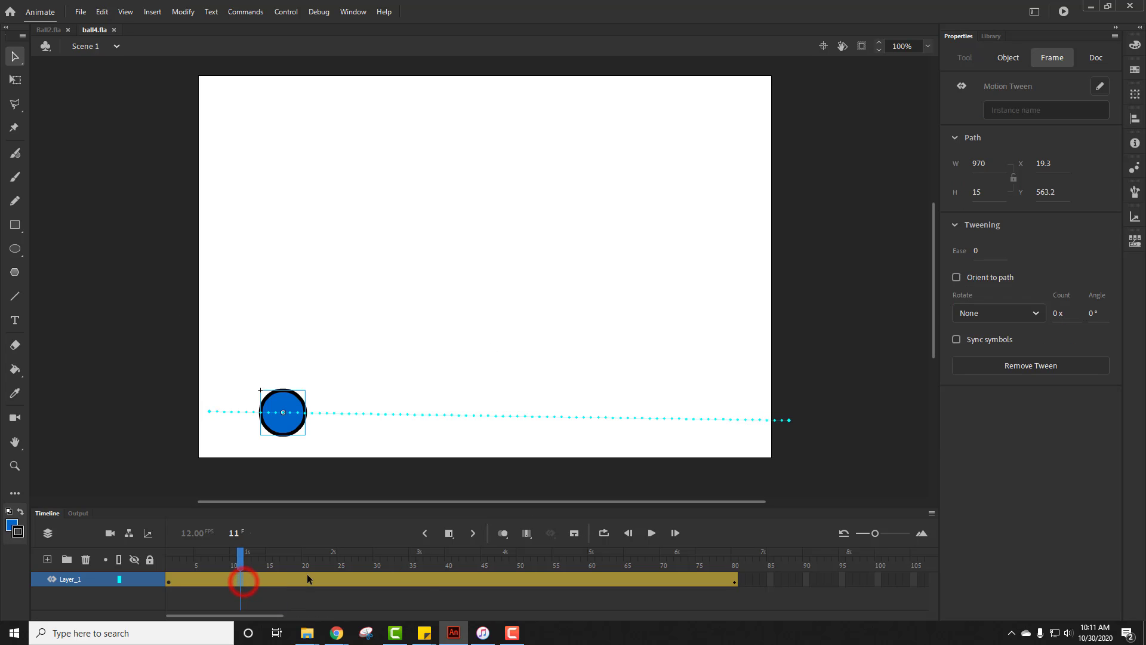
{"action": "left_click", "coordinate": [449, 534]}
{"action": "left_click", "coordinate": [459, 557]}
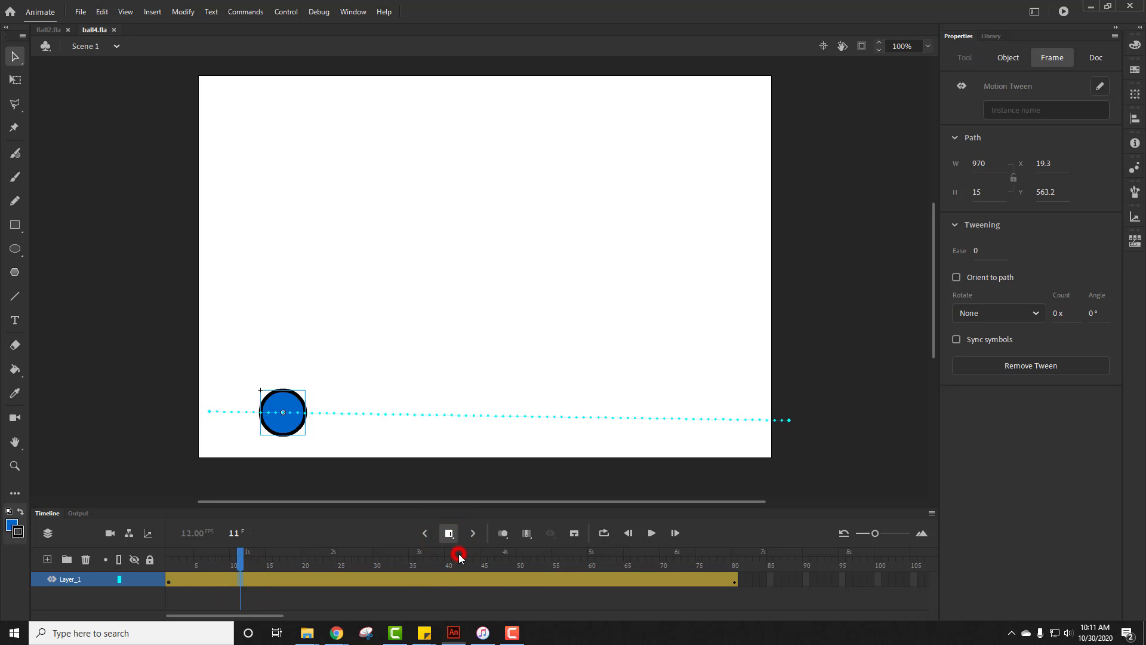
{"action": "left_click", "coordinate": [304, 580]}
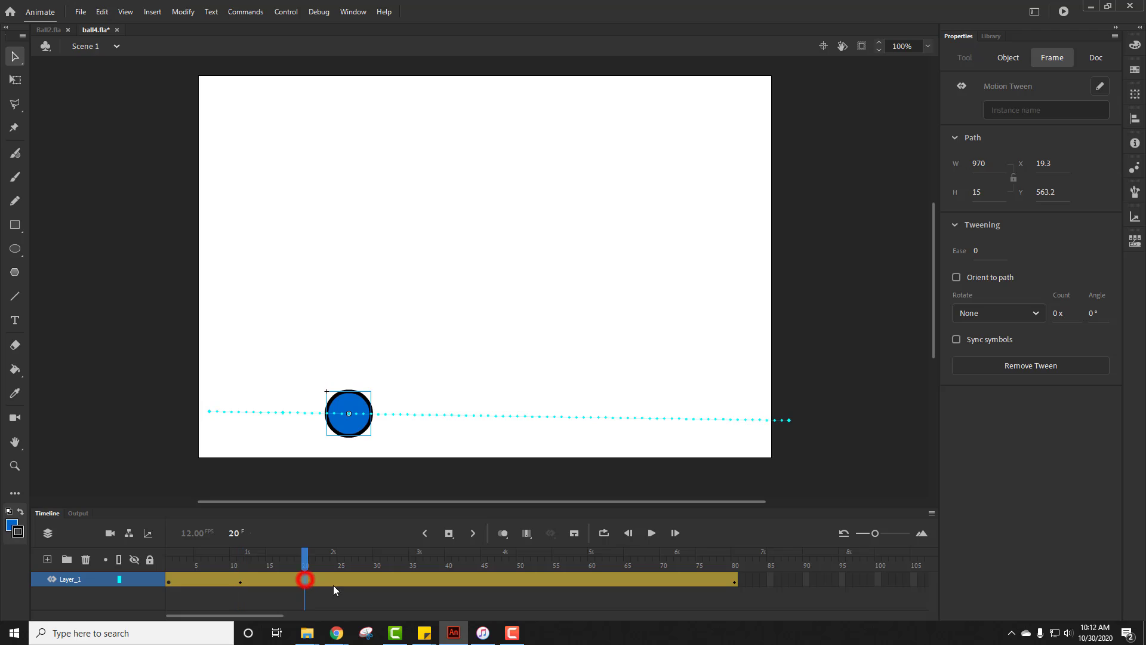
{"action": "left_click", "coordinate": [450, 532]}
{"action": "left_click", "coordinate": [370, 581]}
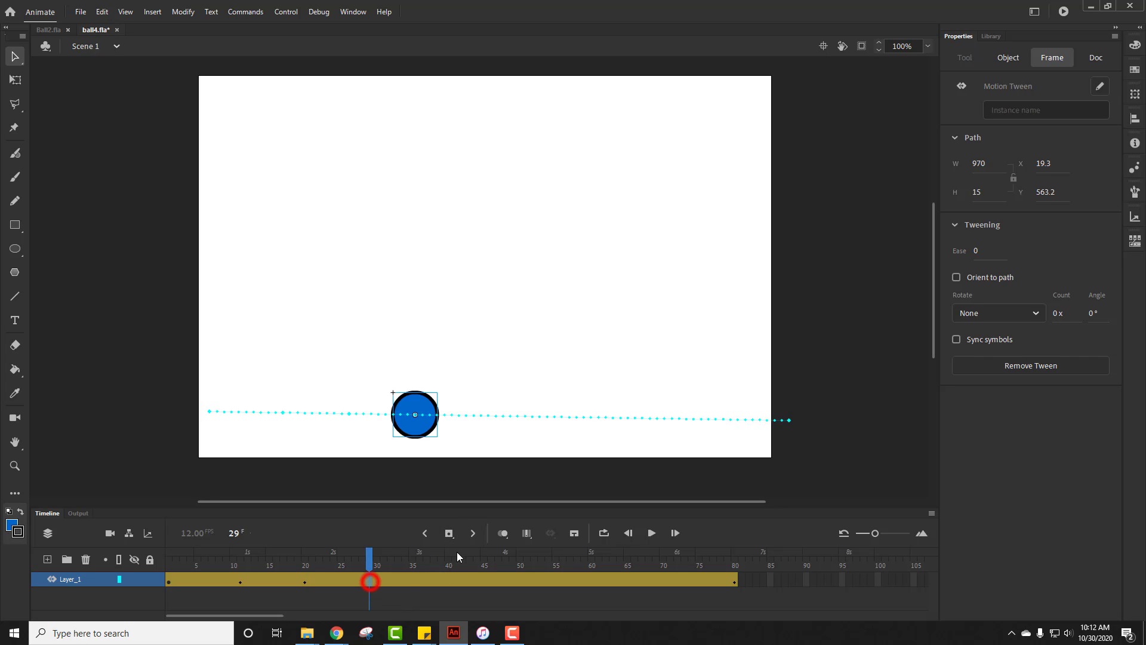
{"action": "left_click", "coordinate": [450, 532]}
{"action": "left_click", "coordinate": [421, 579]}
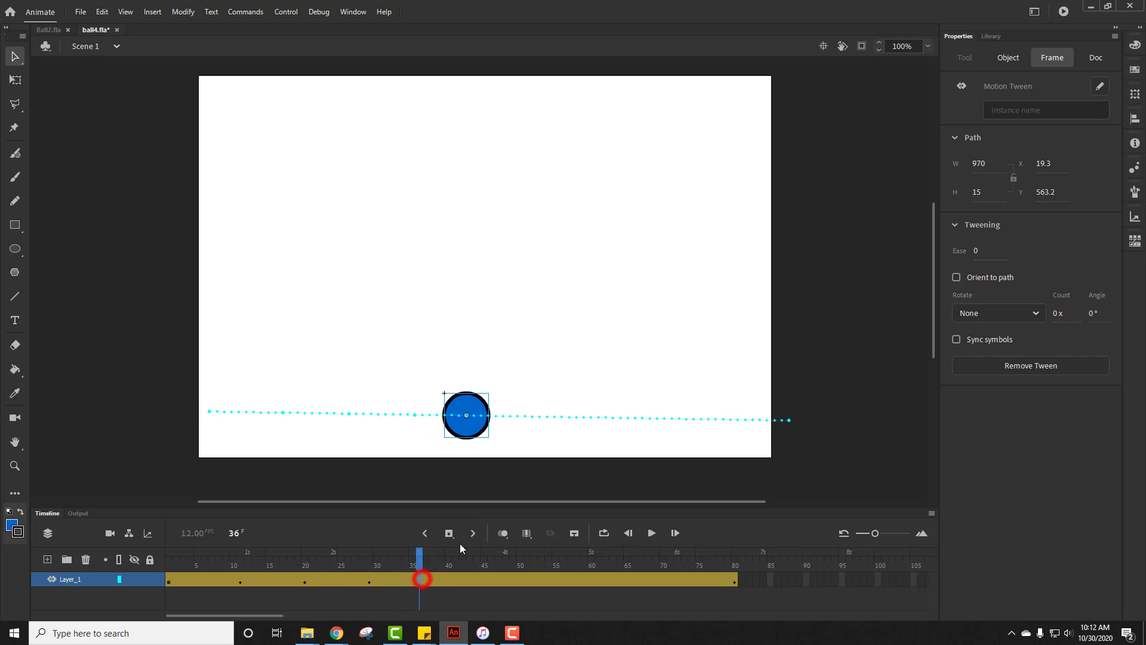
{"action": "left_click", "coordinate": [449, 533]}
- Continue the ball's tween keyframes on Layer_1 by inserting them at frames 43, 48 and 52
{"action": "left_click", "coordinate": [467, 582]}
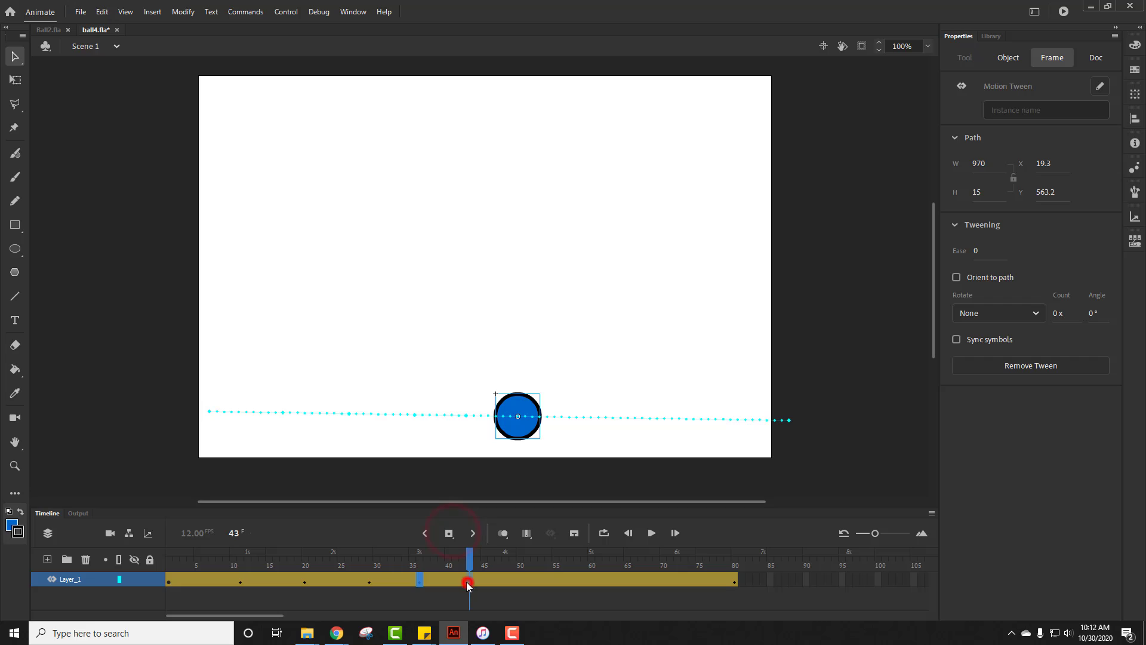
{"action": "left_click", "coordinate": [449, 533]}
{"action": "left_click", "coordinate": [509, 582]}
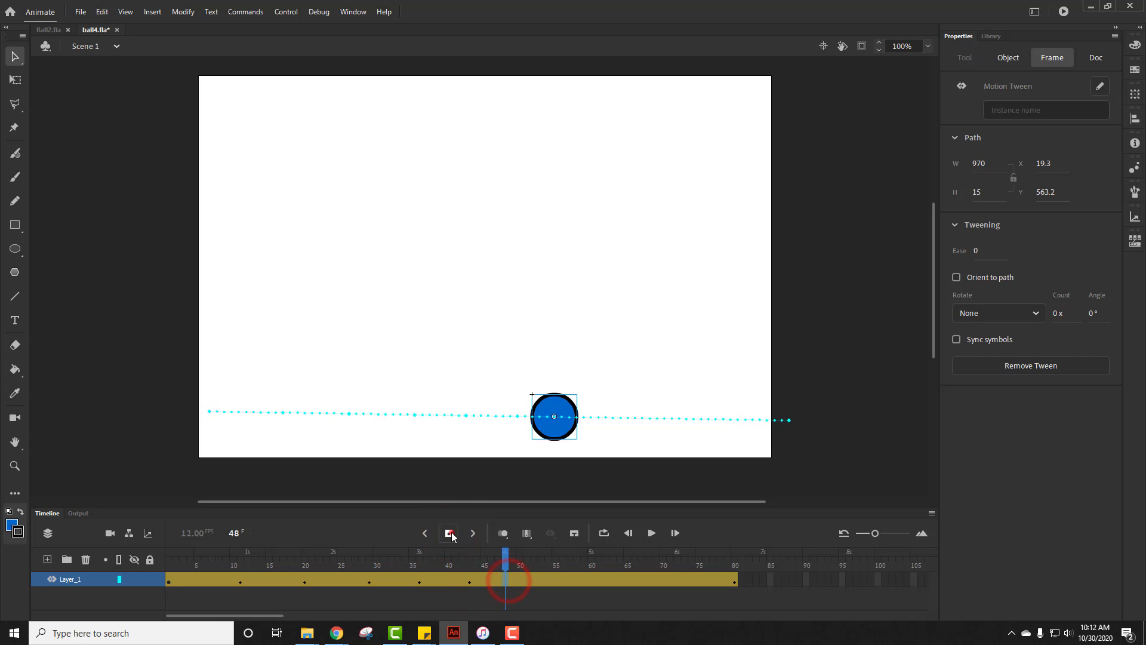
{"action": "left_click", "coordinate": [534, 581]}
{"action": "left_click", "coordinate": [450, 533]}
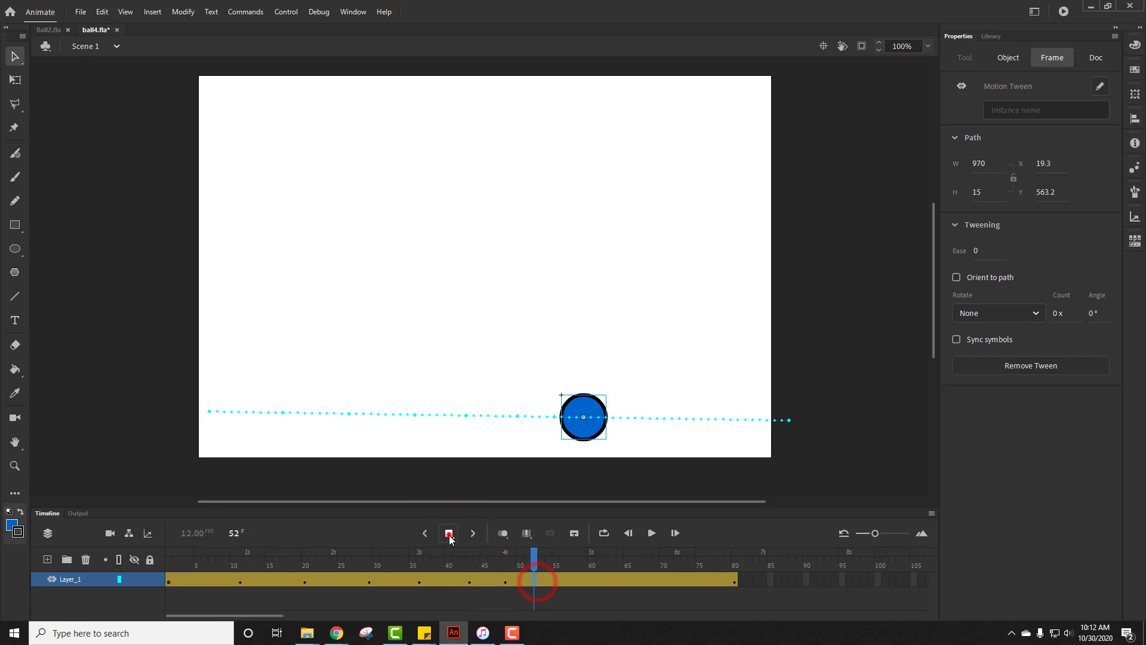
- Insert the remaining tween keyframes on Layer_1 at frames 56, 59 and 62
{"action": "left_click", "coordinate": [568, 580]}
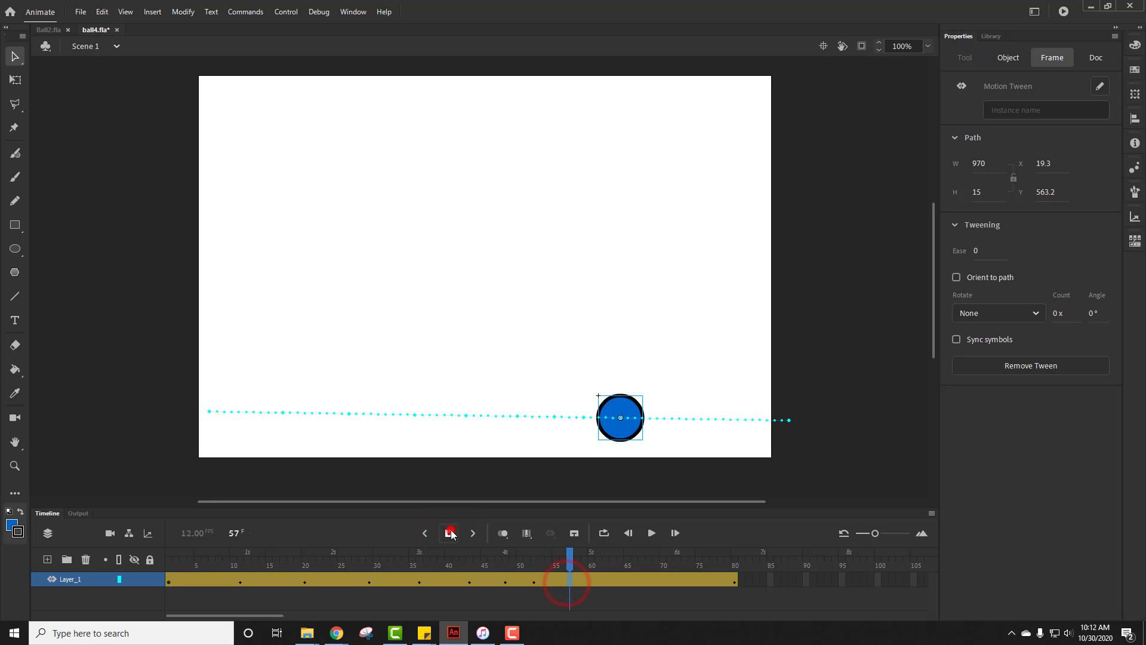
{"action": "key", "text": "F6"}
{"action": "left_click", "coordinate": [559, 580]}
{"action": "left_click", "coordinate": [448, 533]}
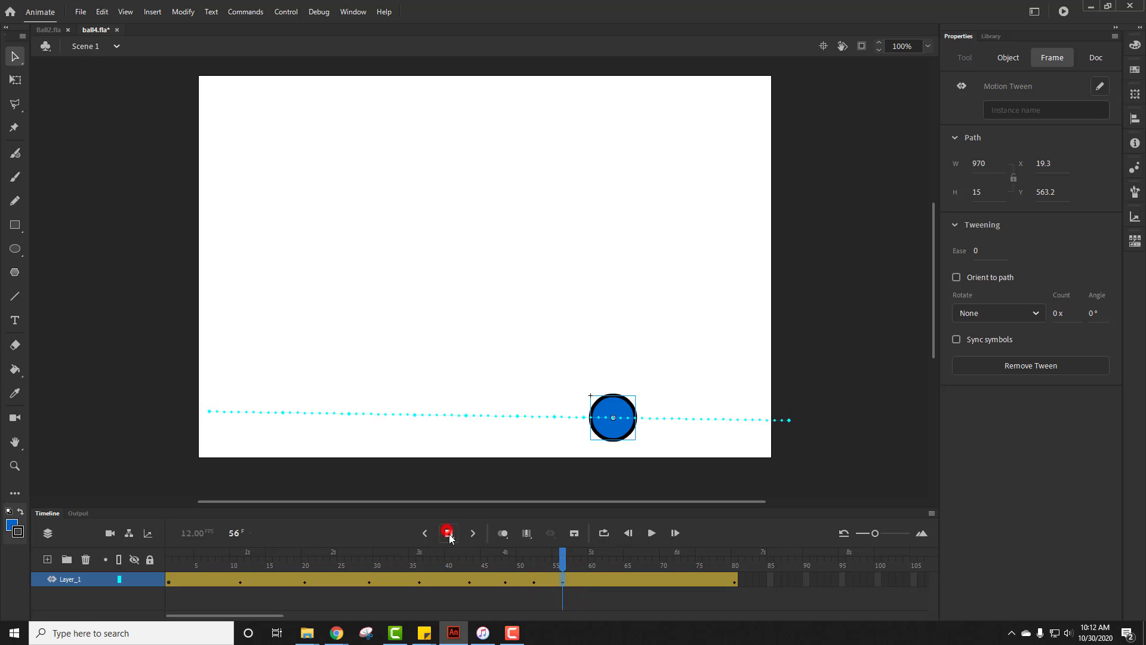
{"action": "left_click", "coordinate": [583, 580]}
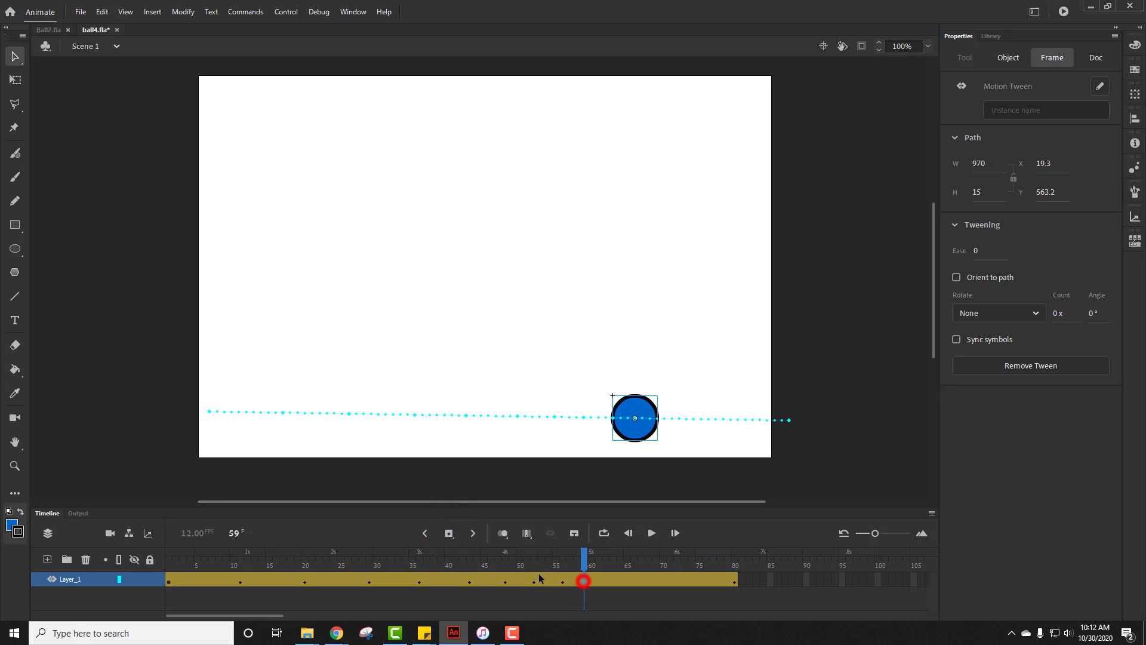
{"action": "left_click", "coordinate": [448, 534]}
{"action": "left_click", "coordinate": [603, 580]}
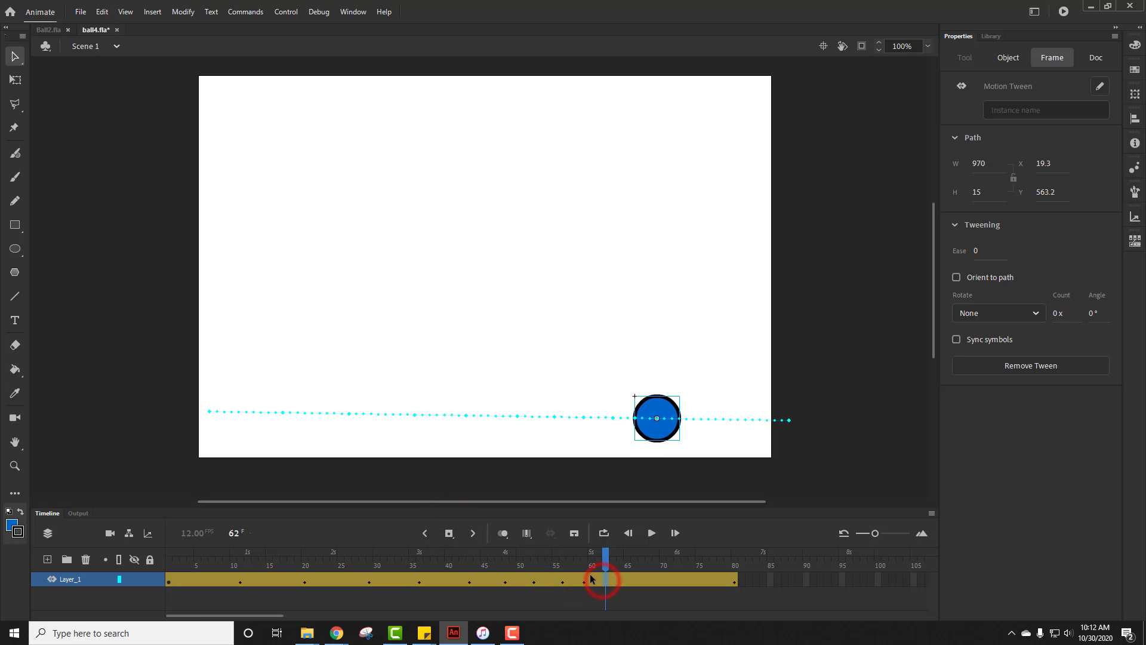
{"action": "left_click", "coordinate": [452, 534]}
- Bend the motion path segments between frames 1, 11, 20 and 29 upward into three bounce arcs, each lower than the previous one
{"action": "left_click", "coordinate": [169, 582]}
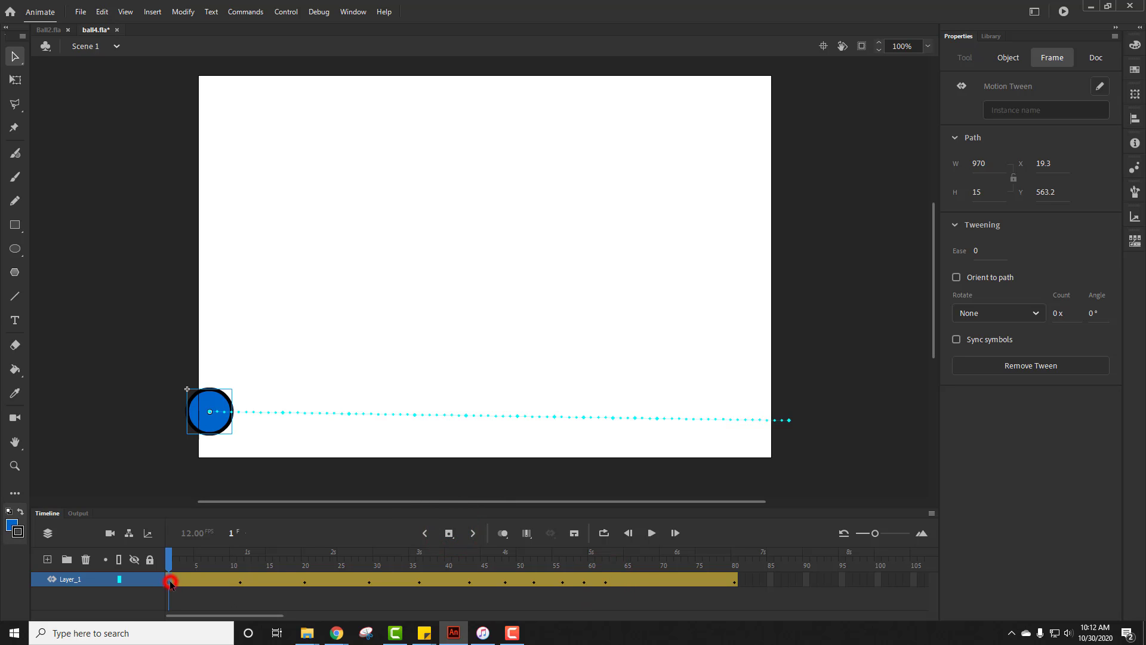
{"action": "left_click", "coordinate": [240, 580]}
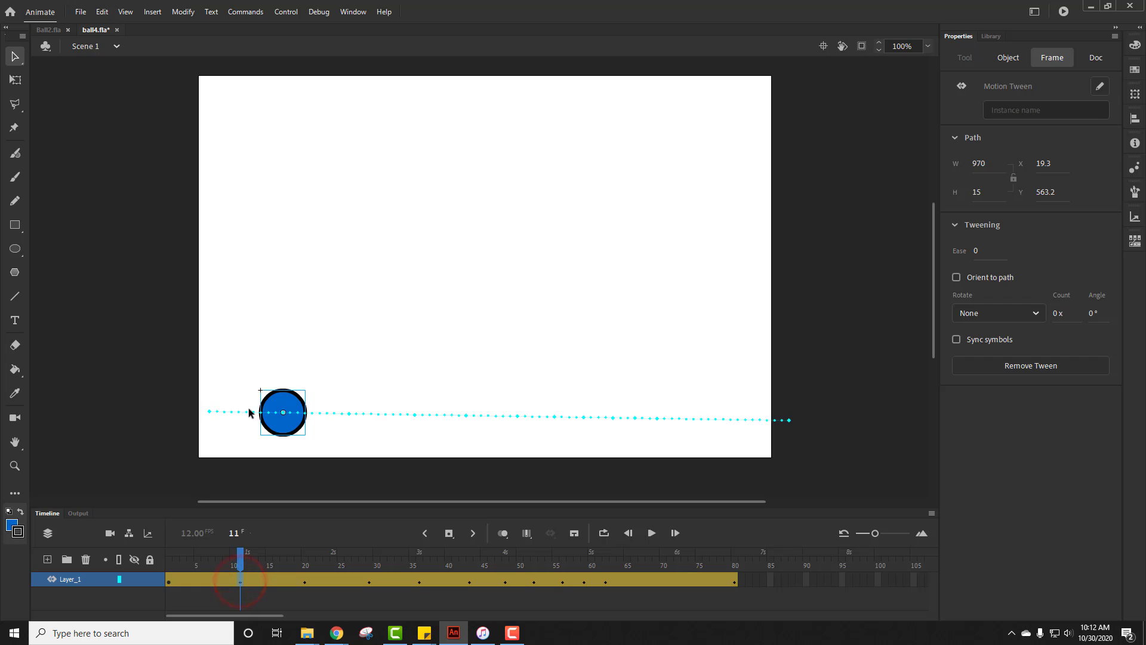
{"action": "left_click_drag", "start_coordinate": [247, 413], "coordinate": [243, 153]}
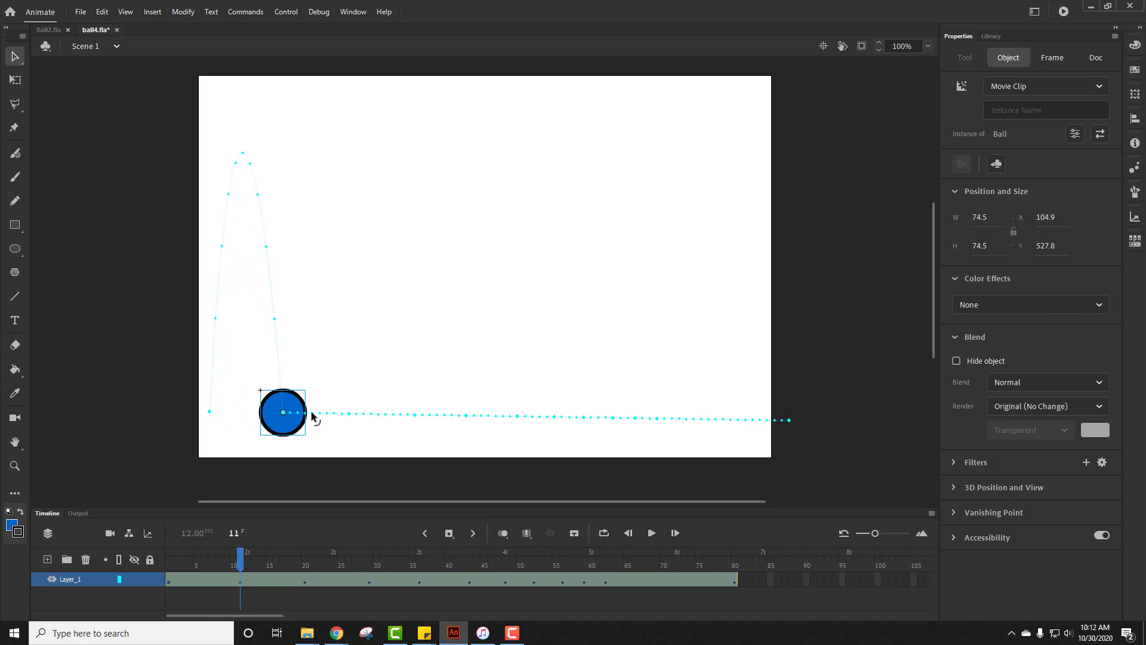
{"action": "left_click_drag", "start_coordinate": [312, 416], "coordinate": [304, 221]}
{"action": "left_click_drag", "start_coordinate": [375, 413], "coordinate": [370, 262]}
- Bend the motion path segments from frame 29 to frame 59 into progressively lower bounce arcs, and play the animation
{"action": "left_click_drag", "start_coordinate": [445, 415], "coordinate": [446, 299]}
{"action": "left_click_drag", "start_coordinate": [496, 419], "coordinate": [495, 330]}
{"action": "left_click_drag", "start_coordinate": [537, 417], "coordinate": [536, 365]}
{"action": "left_click_drag", "start_coordinate": [570, 420], "coordinate": [569, 387]}
{"action": "left_click_drag", "start_coordinate": [603, 421], "coordinate": [627, 411]}
{"action": "left_click", "coordinate": [651, 533]}
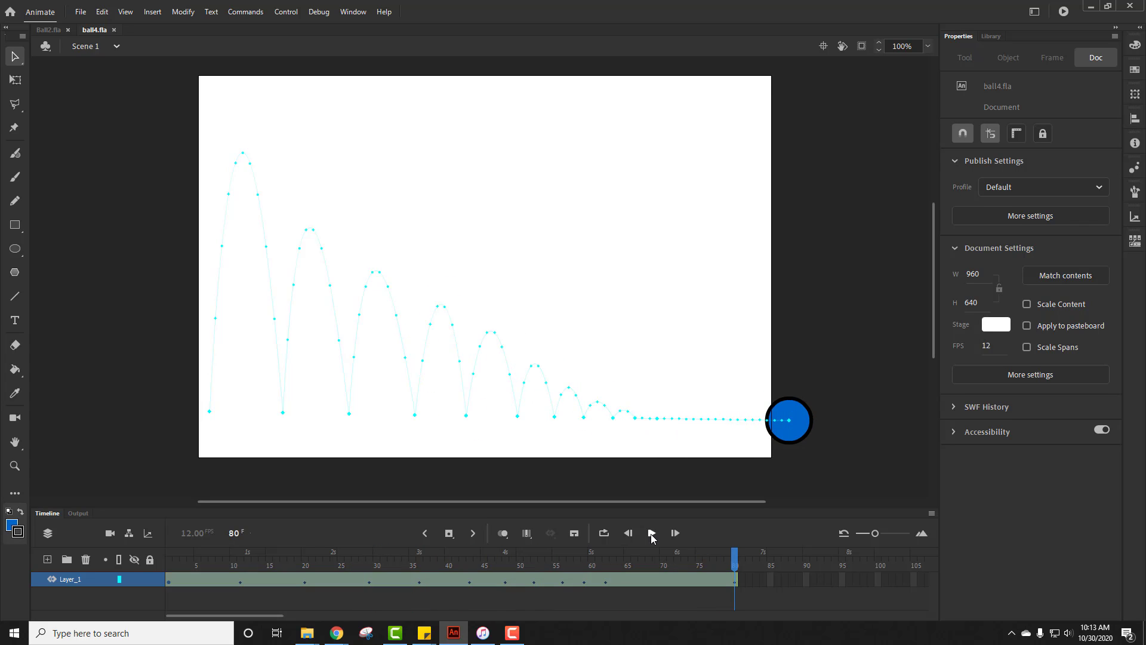
- Add keyframes at frames 10 and 12, and squash the ball slightly in height at frame 11 with Free Transform
{"action": "left_click", "coordinate": [240, 582]}
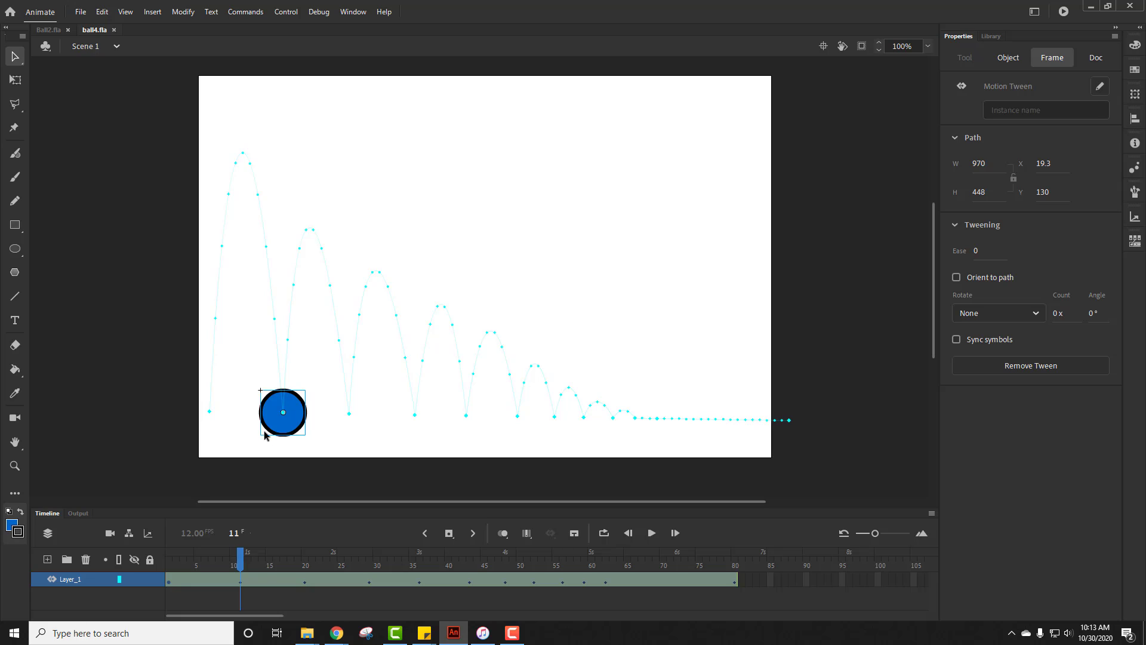
{"action": "left_click", "coordinate": [232, 581]}
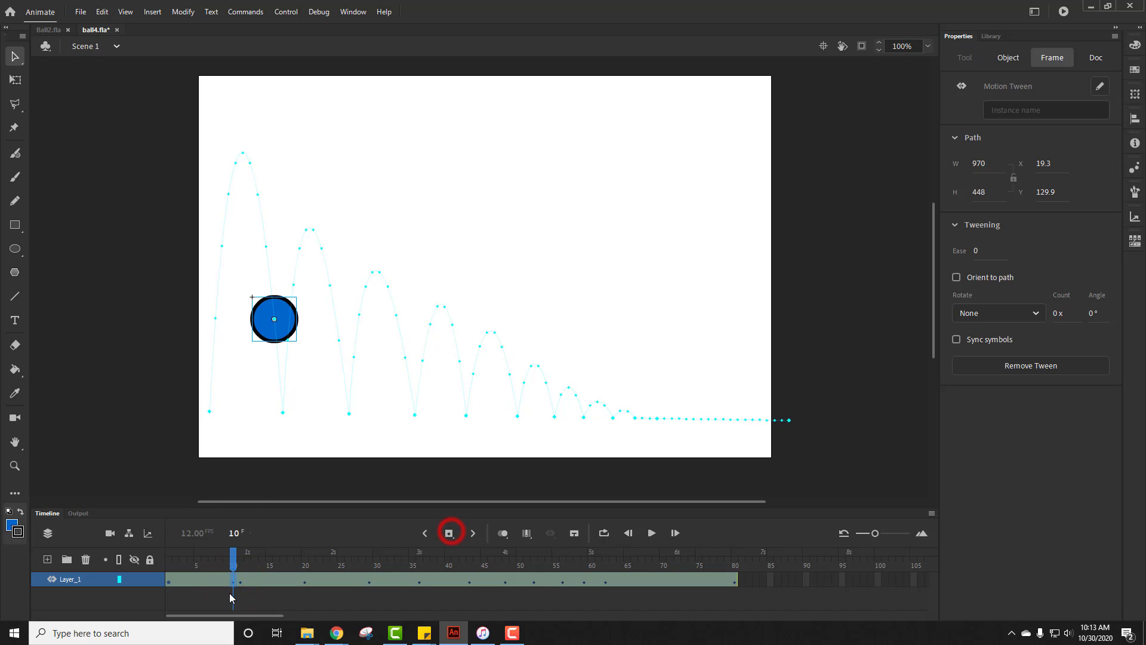
{"action": "left_click", "coordinate": [247, 581]}
{"action": "left_click", "coordinate": [450, 536]}
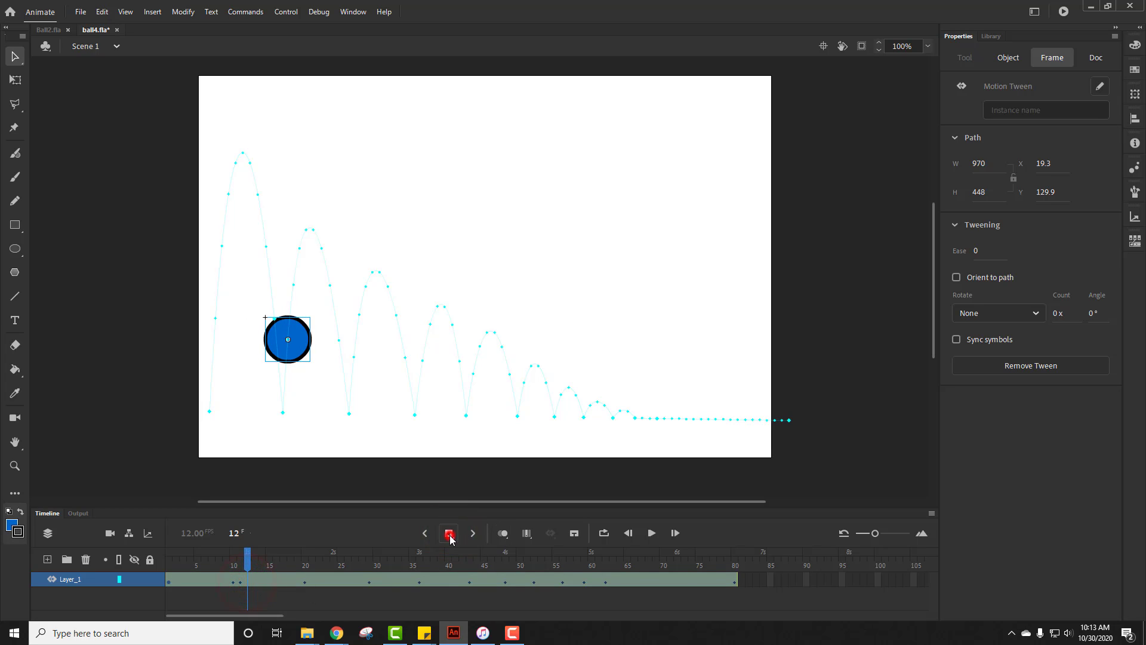
{"action": "left_click", "coordinate": [240, 581]}
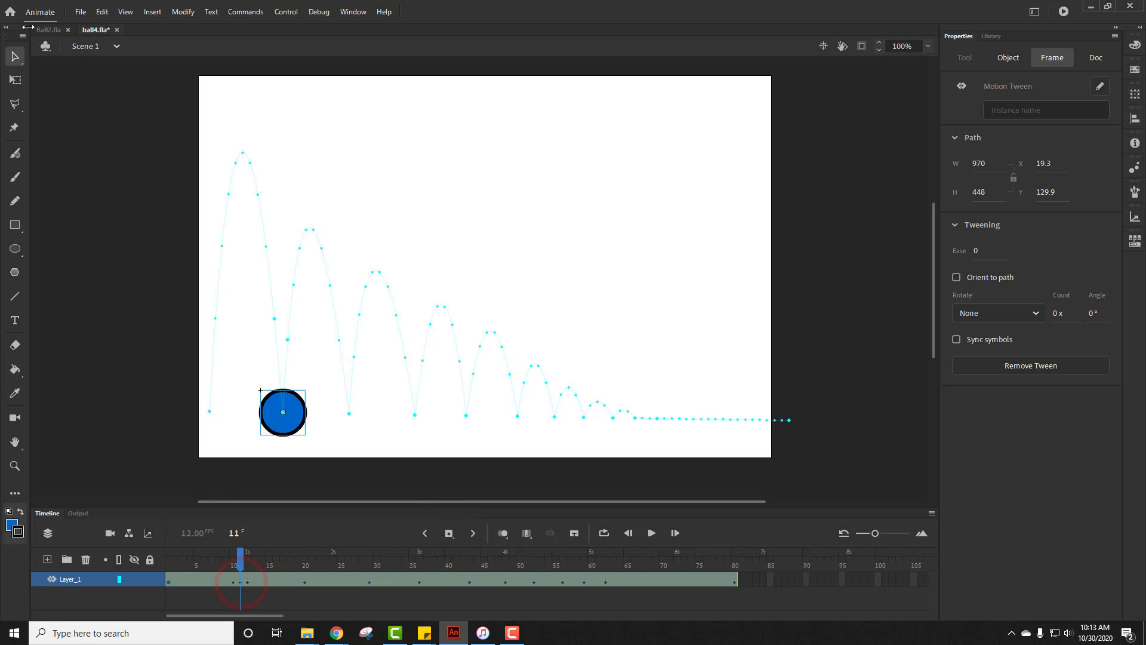
{"action": "left_click", "coordinate": [15, 79]}
{"action": "left_click", "coordinate": [282, 393]}
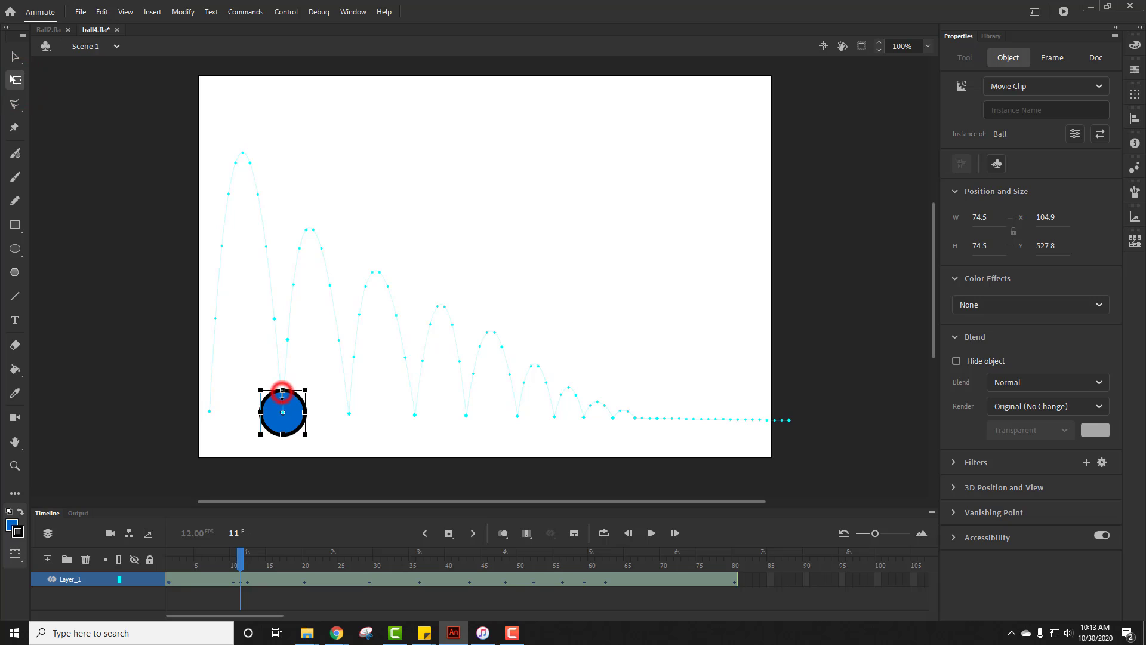
{"action": "left_click_drag", "start_coordinate": [283, 392], "coordinate": [282, 396]}
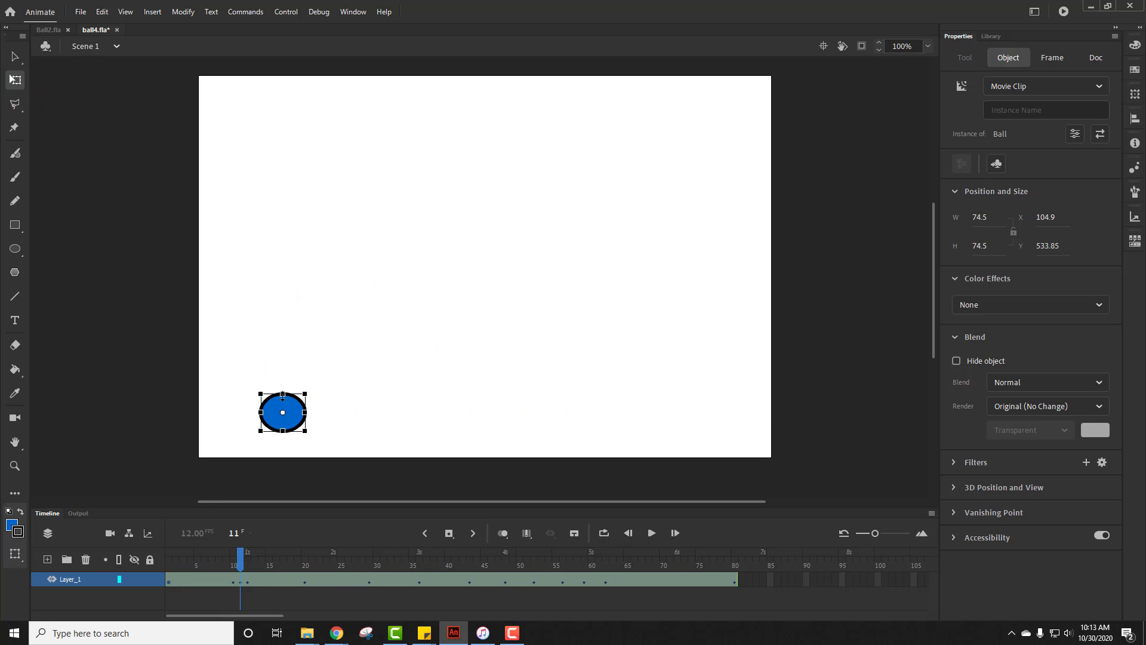
- Add keyframes at frames 19 and 21, and squash the ball slightly in height at frame 20
{"action": "left_click", "coordinate": [298, 580]}
{"action": "left_click", "coordinate": [449, 533]}
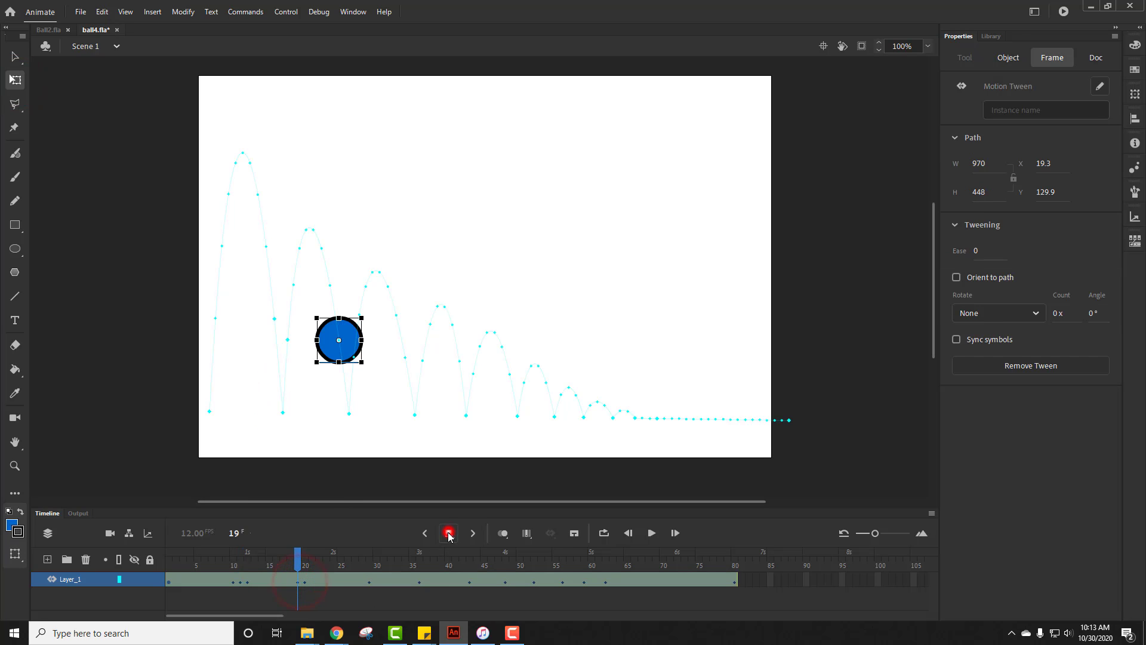
{"action": "left_click", "coordinate": [311, 580]}
{"action": "left_click", "coordinate": [449, 532]}
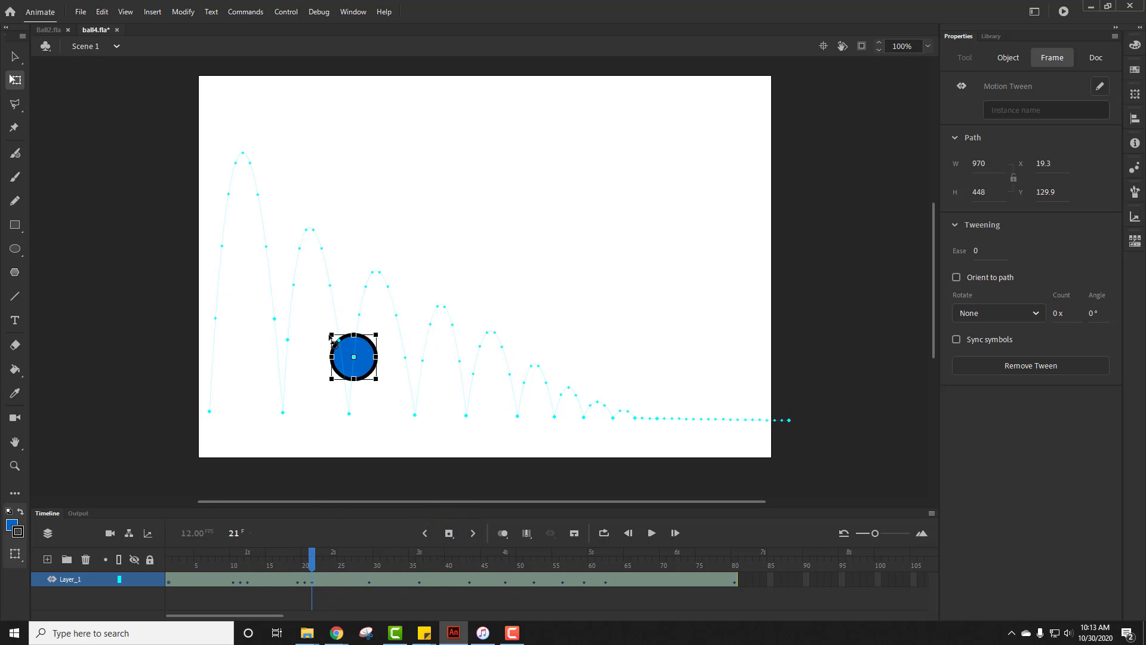
{"action": "left_click", "coordinate": [305, 580]}
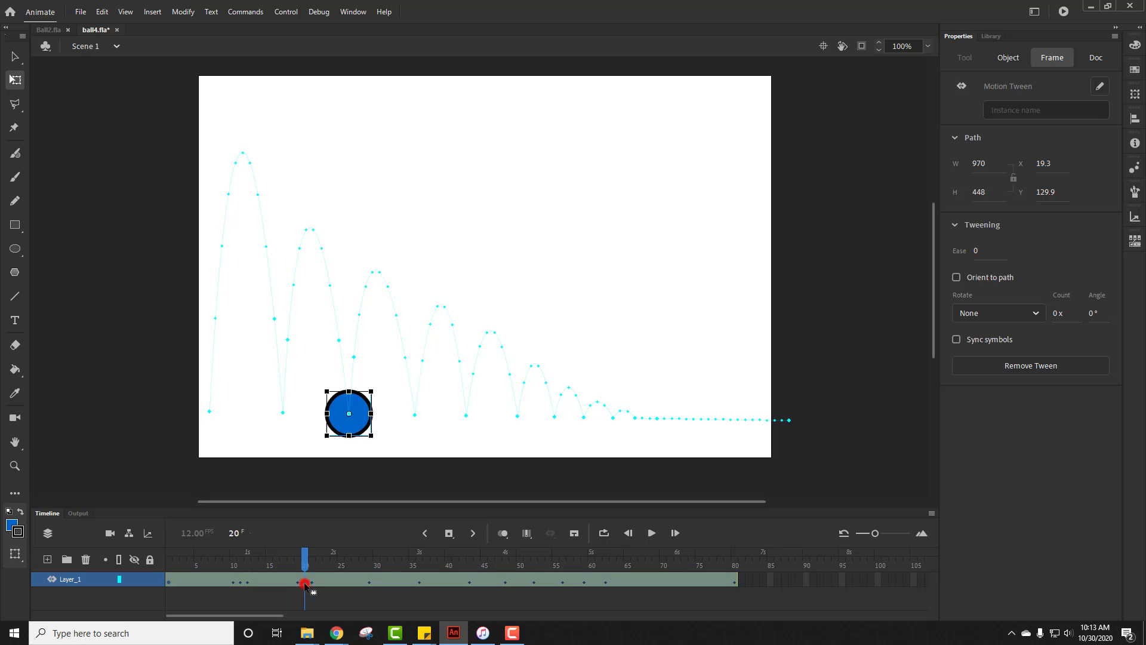
{"action": "left_click_drag", "start_coordinate": [346, 389], "coordinate": [348, 396]}
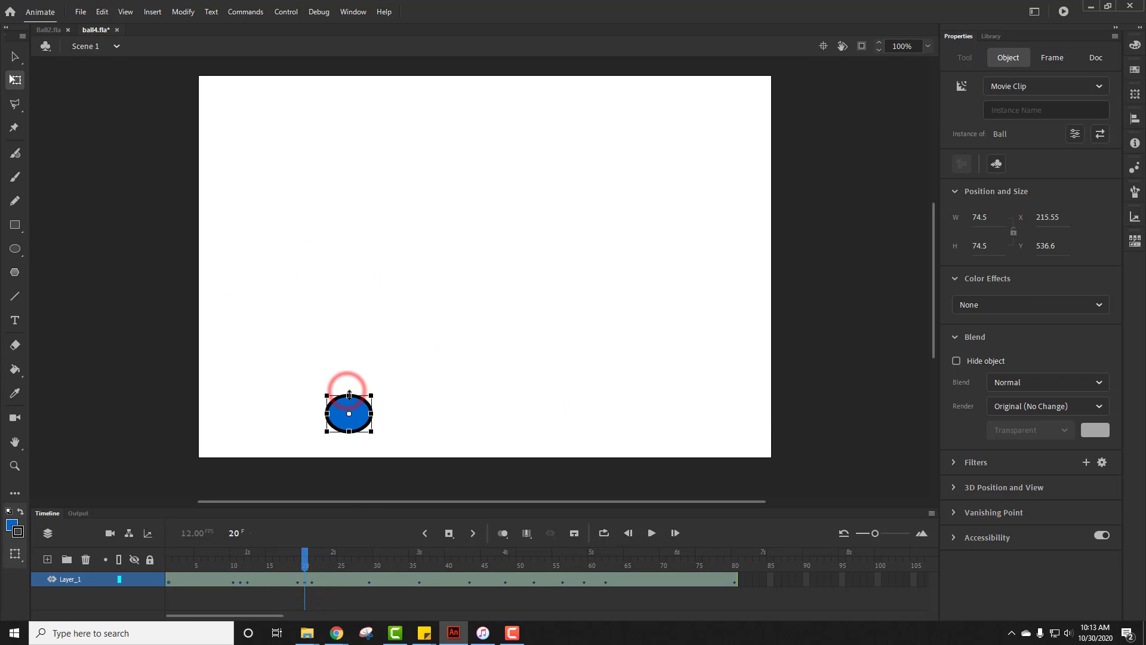
- Add keyframes at frames 28 and 30, and squash the ball slightly in height at frame 29
{"action": "left_click", "coordinate": [362, 581]}
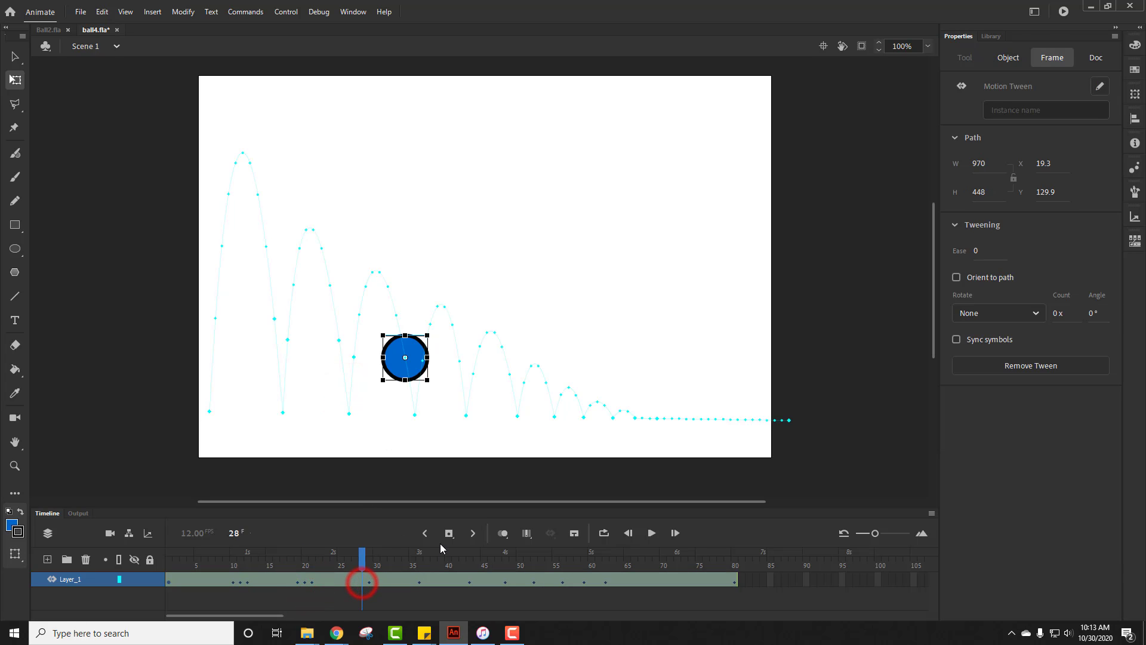
{"action": "left_click", "coordinate": [449, 532]}
{"action": "left_click", "coordinate": [376, 581]}
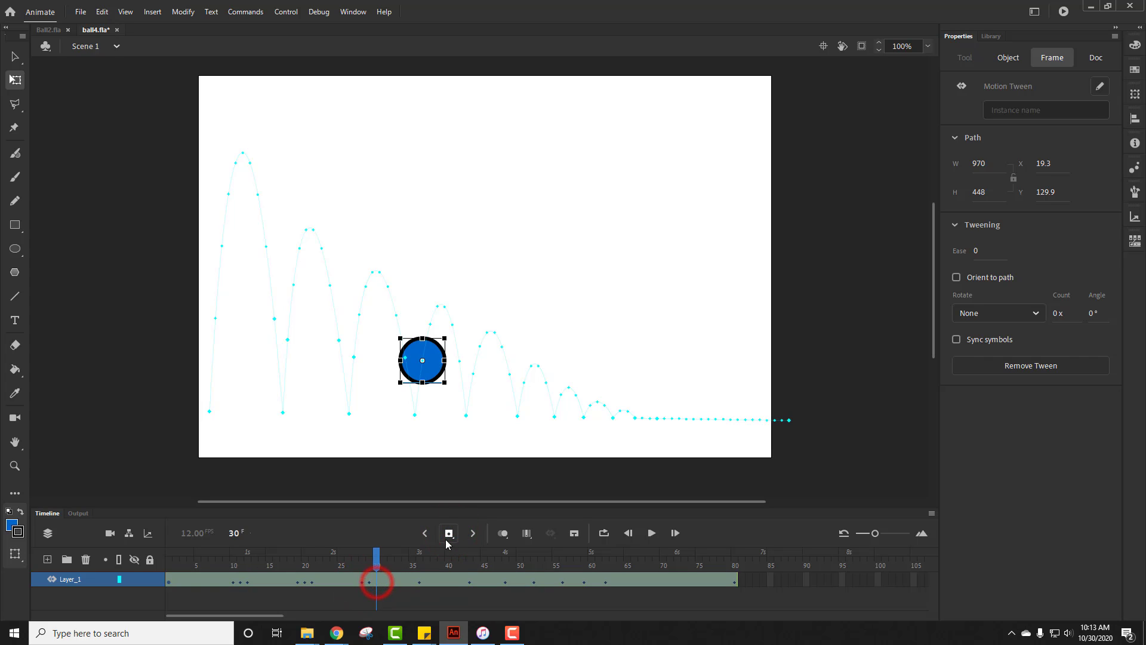
{"action": "left_click", "coordinate": [449, 532]}
{"action": "left_click", "coordinate": [369, 582]}
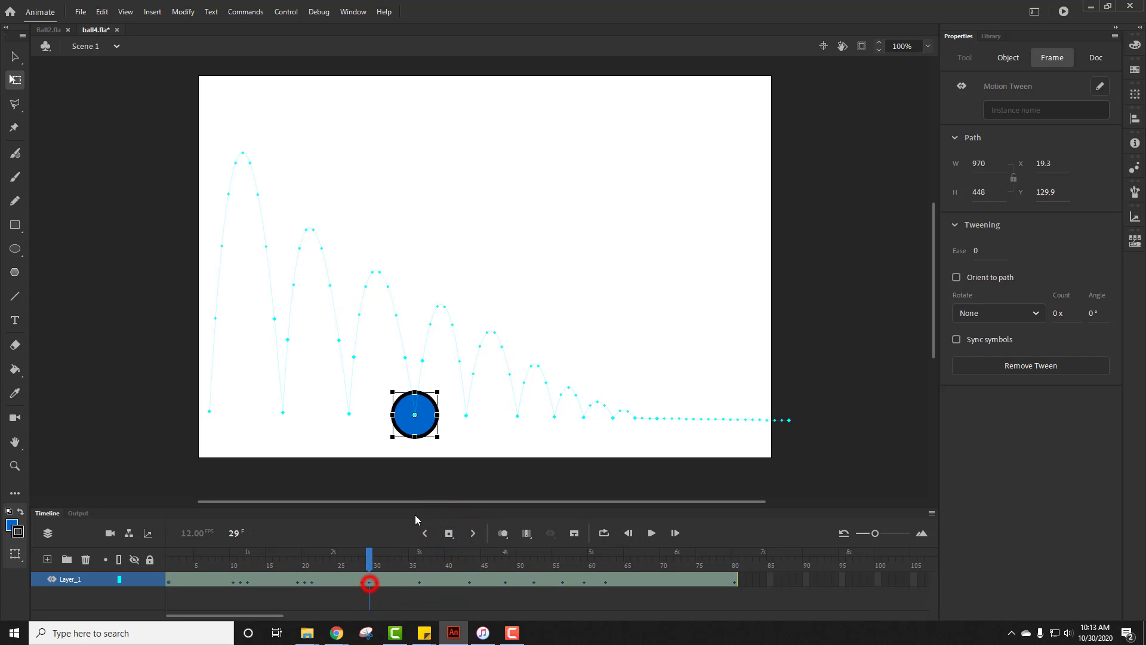
{"action": "left_click_drag", "start_coordinate": [414, 392], "coordinate": [415, 397]}
- Add keyframes at frames 35 and 37, and squash the ball slightly in height at frame 36
{"action": "left_click", "coordinate": [419, 581]}
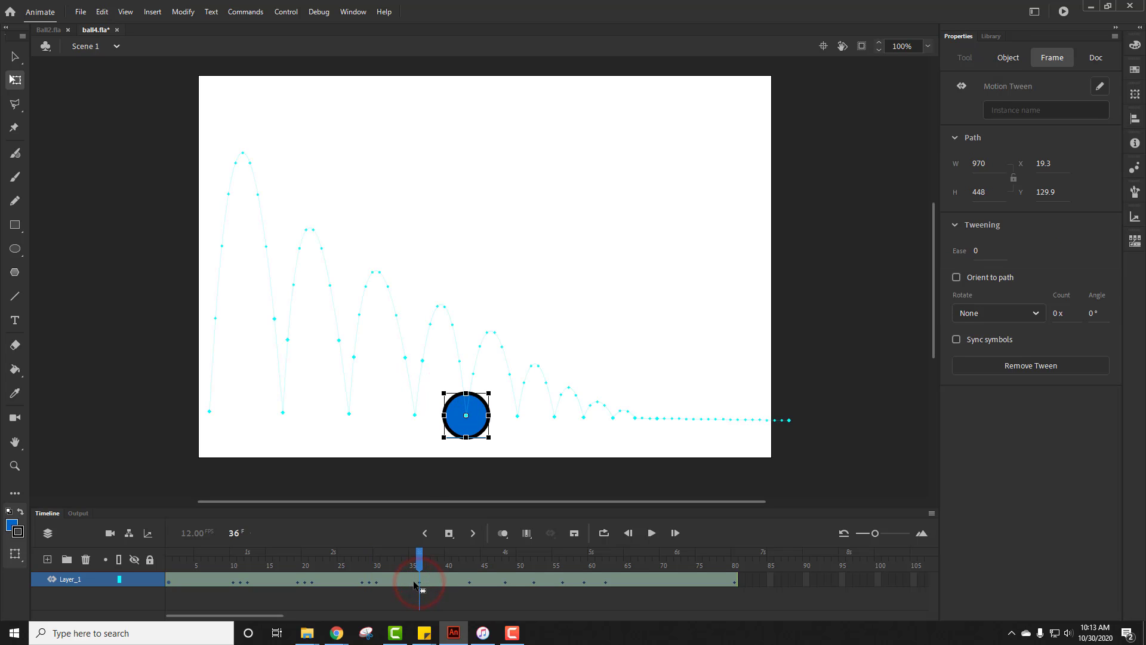
{"action": "left_click", "coordinate": [412, 581]}
{"action": "left_click", "coordinate": [449, 532]}
{"action": "left_click", "coordinate": [425, 582]}
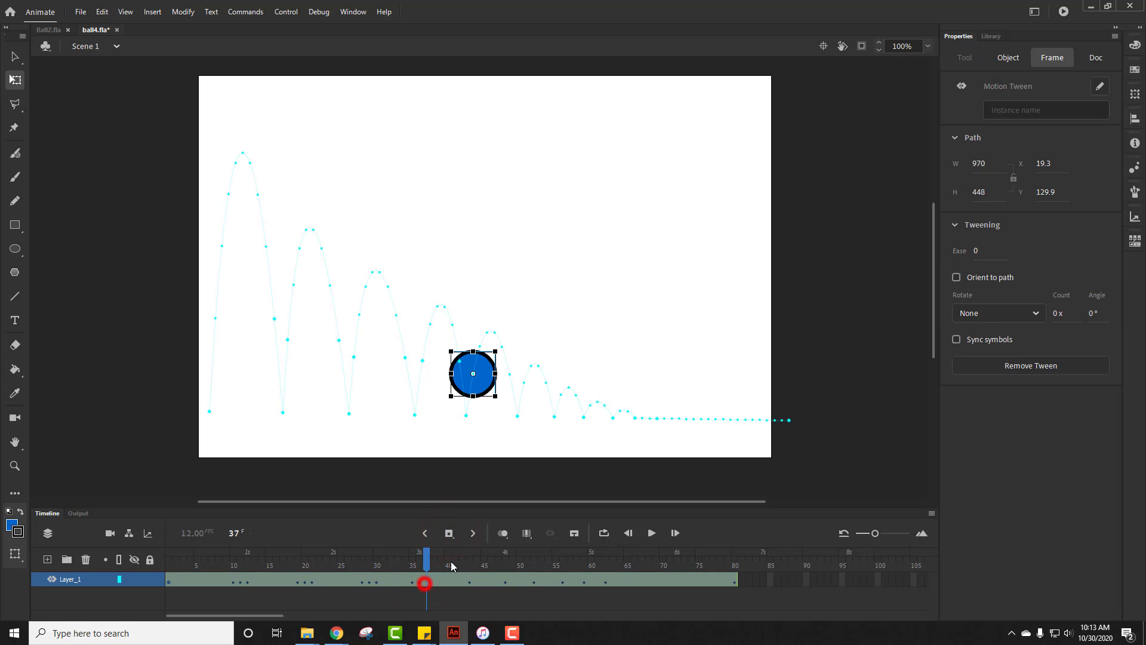
{"action": "left_click", "coordinate": [449, 533]}
{"action": "left_click", "coordinate": [419, 581]}
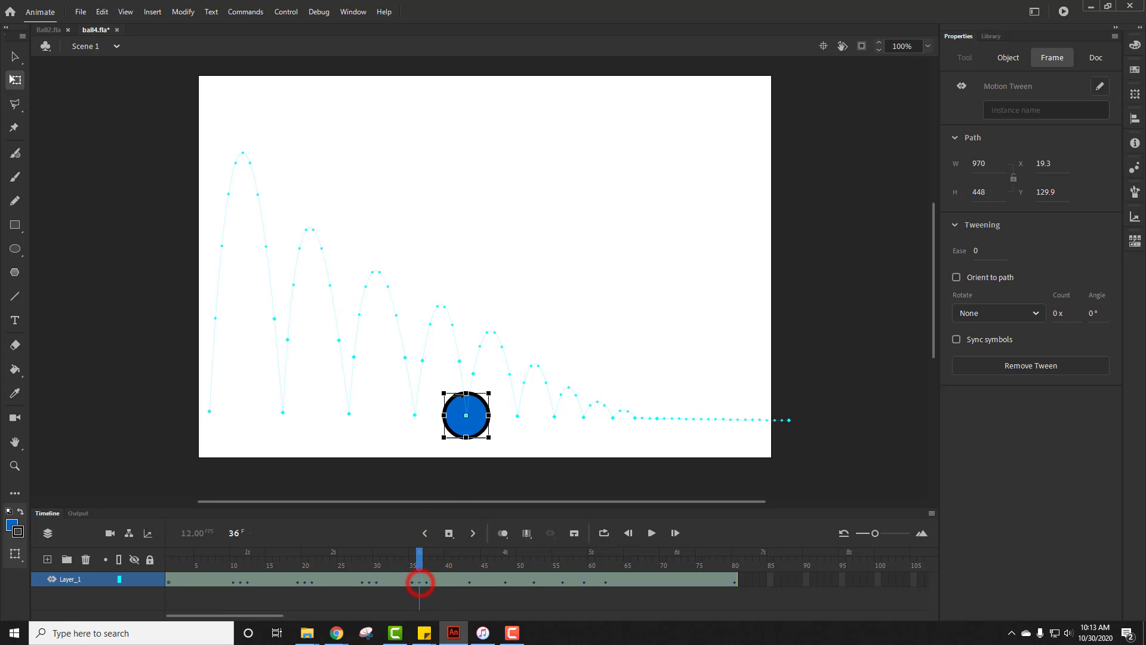
{"action": "left_click", "coordinate": [466, 394]}
{"action": "left_click_drag", "start_coordinate": [466, 393], "coordinate": [466, 397]}
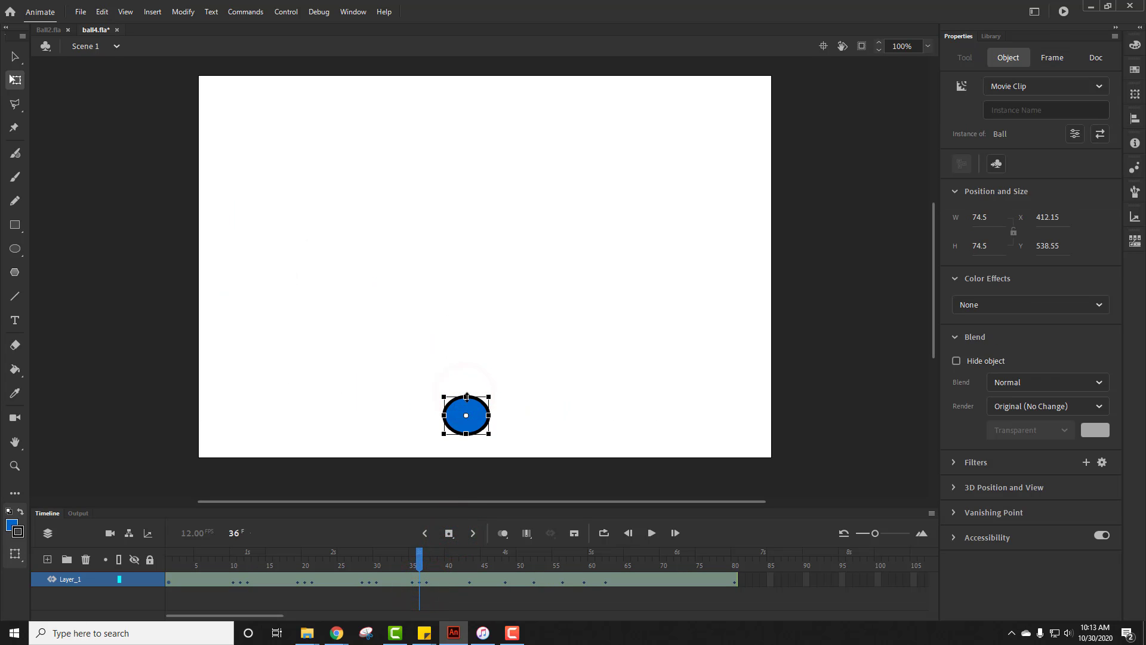
- Add keyframes at frames 42 and 44, and squash the ball slightly in height at frame 43 with Free Transform
{"action": "left_click", "coordinate": [468, 584]}
{"action": "left_click", "coordinate": [465, 580]}
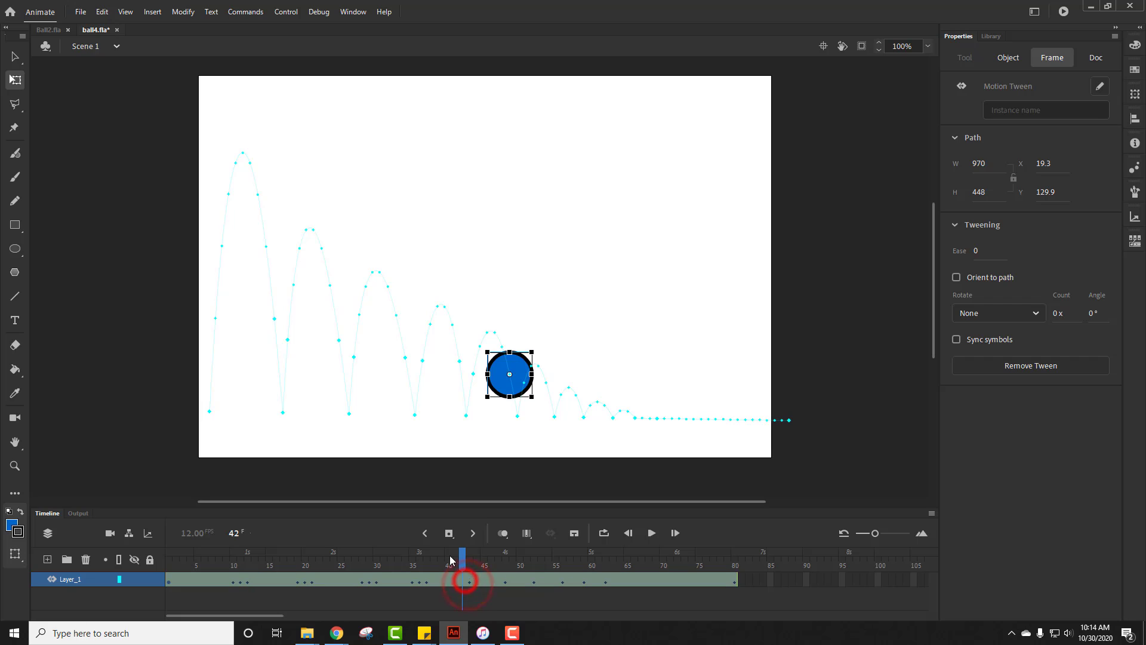
{"action": "left_click", "coordinate": [449, 533]}
{"action": "left_click", "coordinate": [476, 582]}
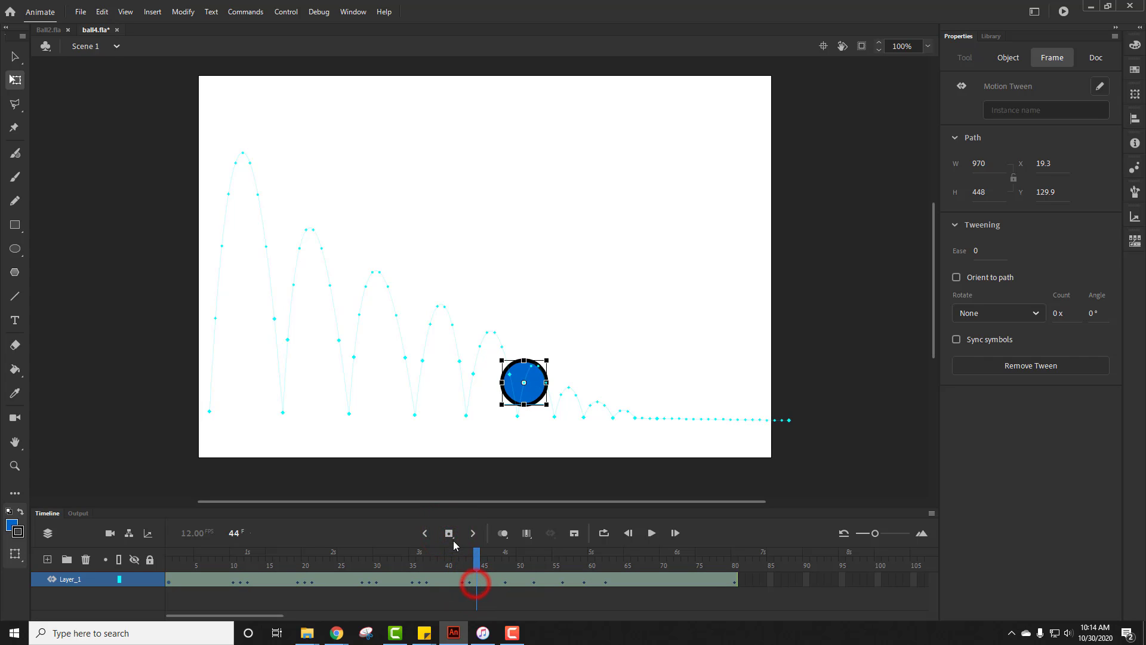
{"action": "left_click", "coordinate": [449, 532]}
{"action": "left_click", "coordinate": [470, 581]}
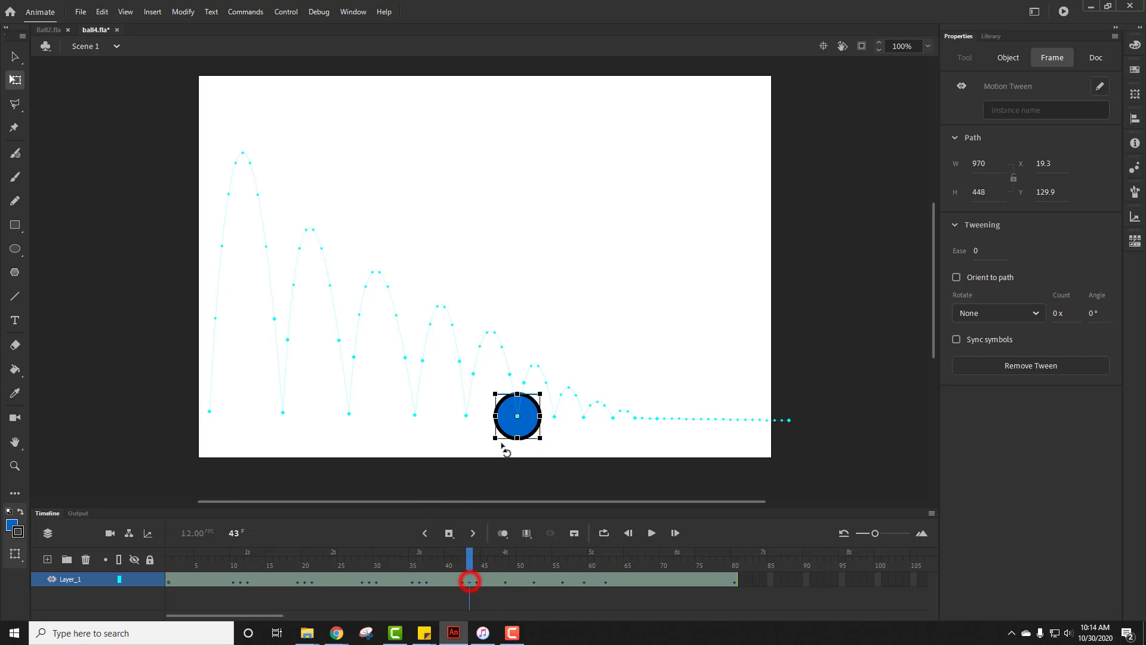
{"action": "left_click", "coordinate": [518, 396]}
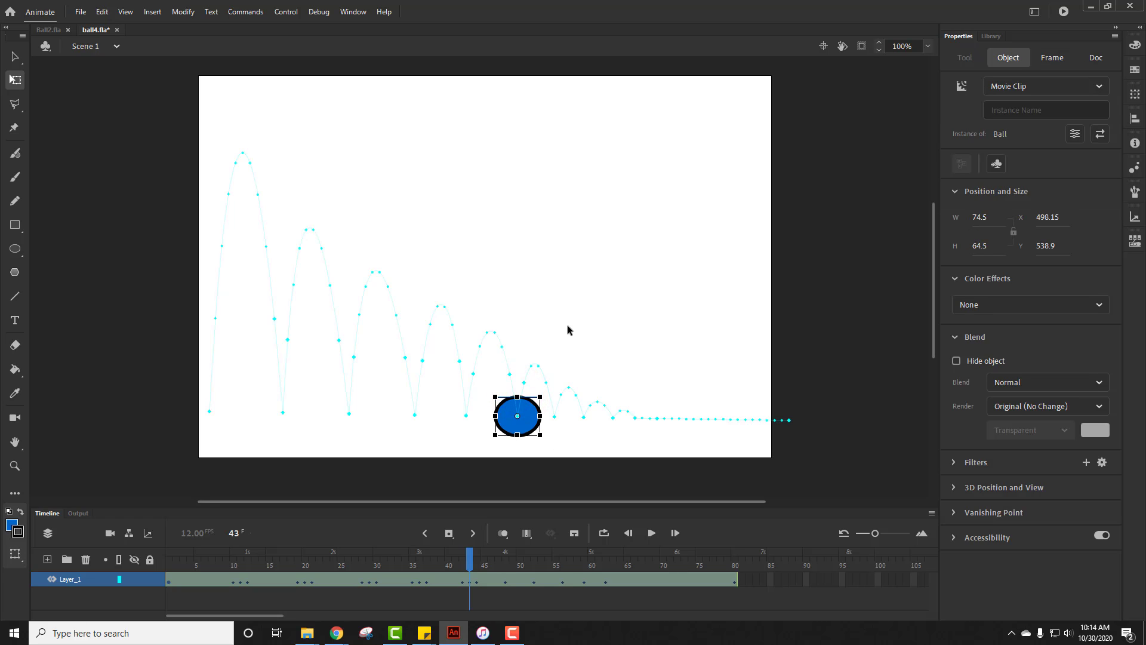
- Deselect the ball, play the bounce animation on the timeline, and preview it as a test movie
{"action": "left_click", "coordinate": [567, 326]}
{"action": "left_click", "coordinate": [651, 532]}
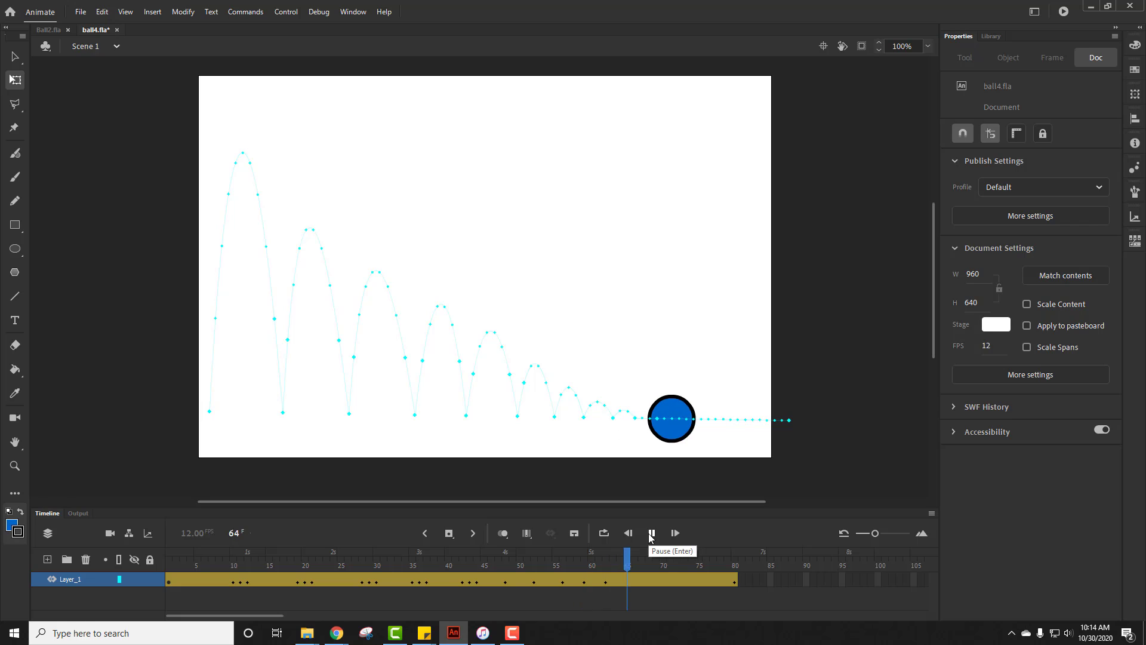
{"action": "left_click", "coordinate": [651, 533]}
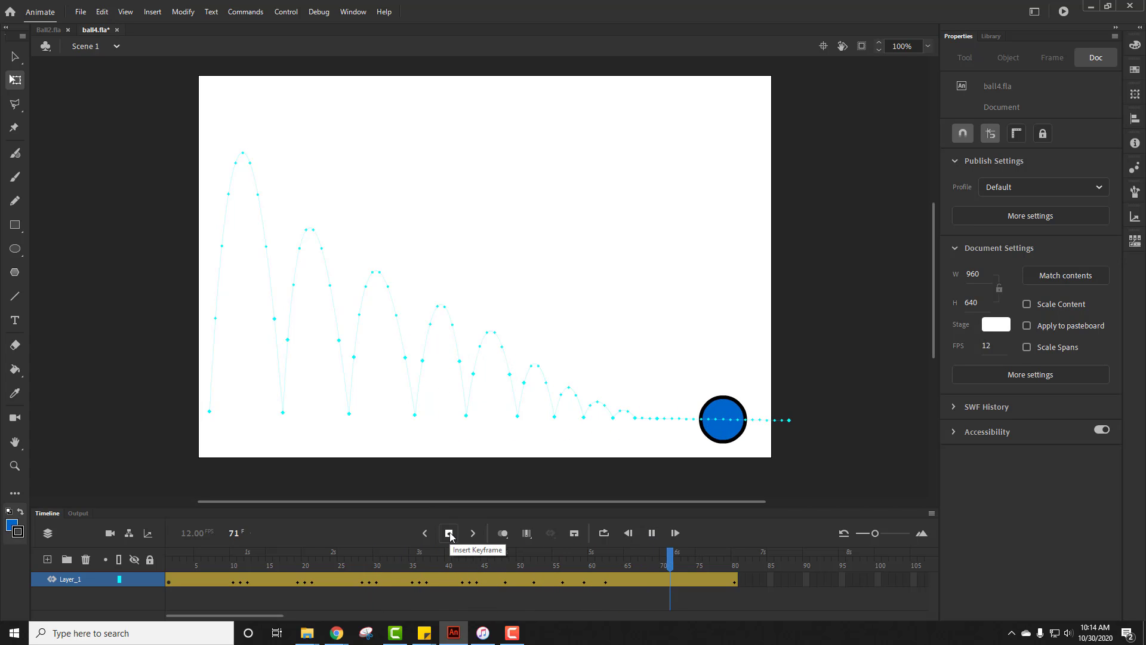
{"action": "left_click", "coordinate": [1066, 13]}
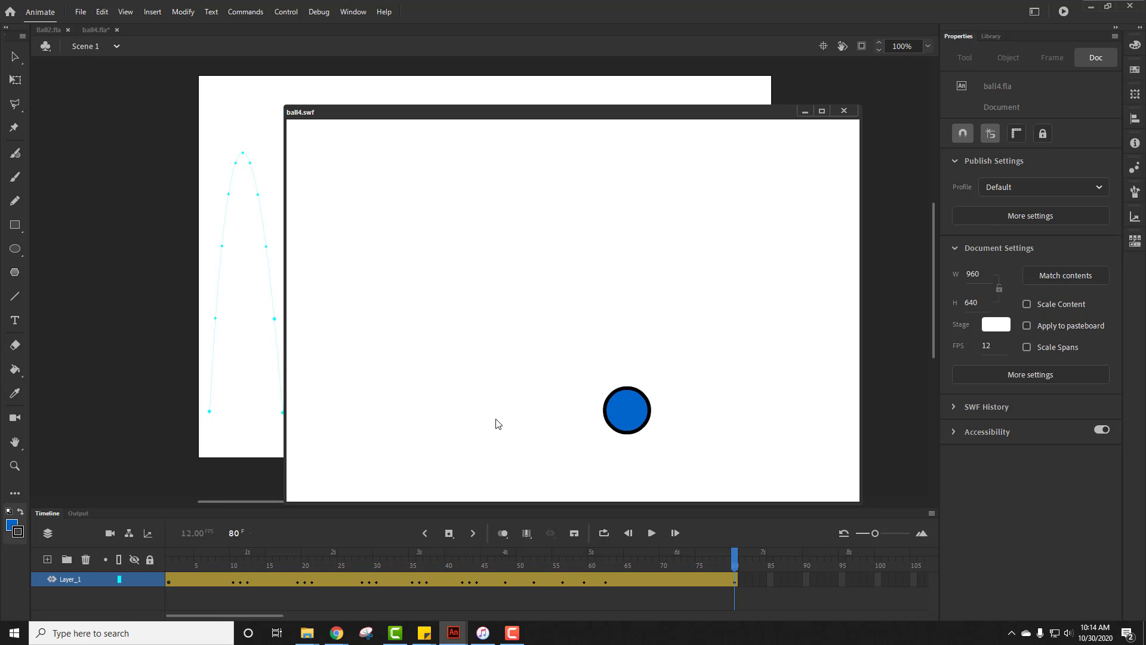
{"action": "left_click", "coordinate": [843, 111]}
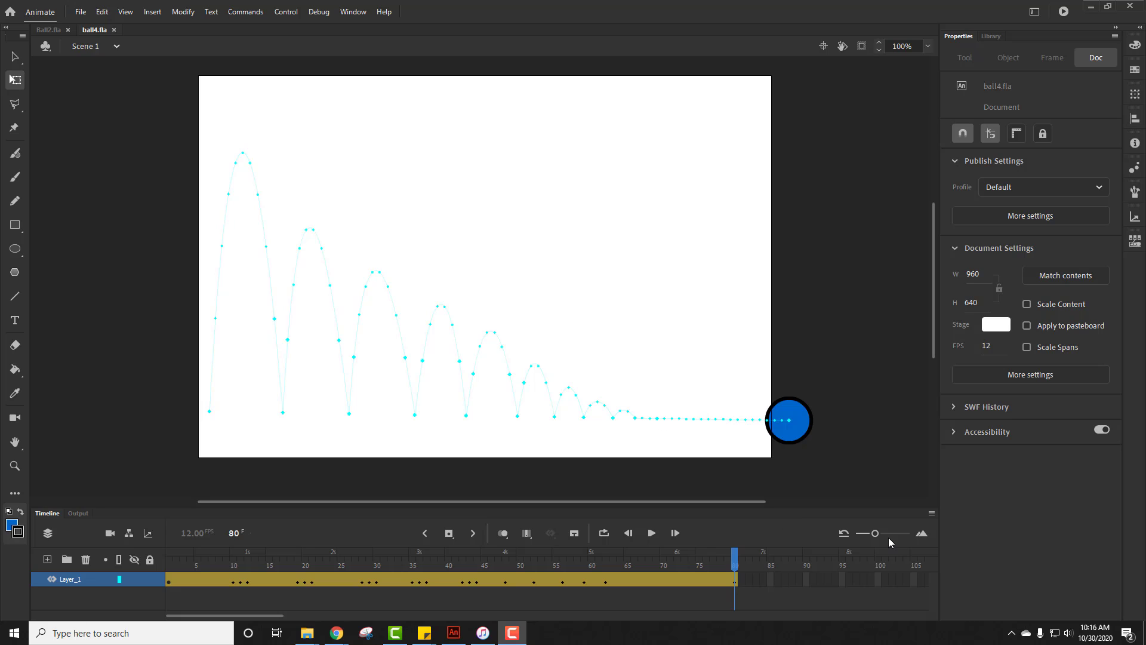
- Import Boing-sound.wav from the Boing-sound (3) folder into the library and select it there
{"action": "left_click", "coordinate": [992, 35]}
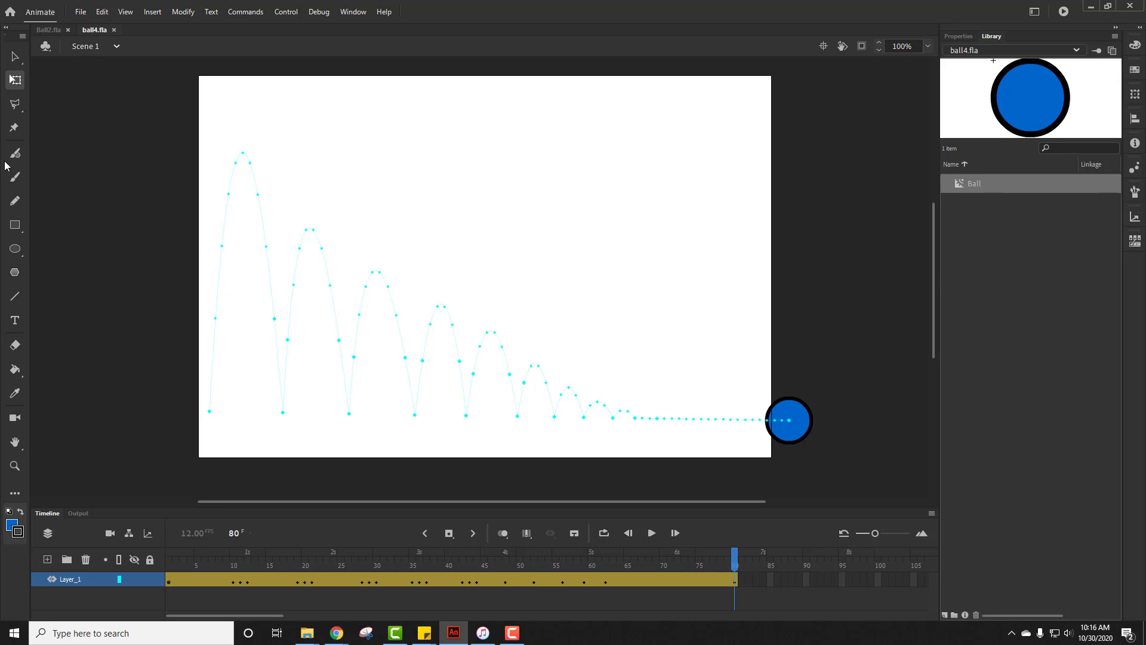
{"action": "left_click", "coordinate": [80, 11]}
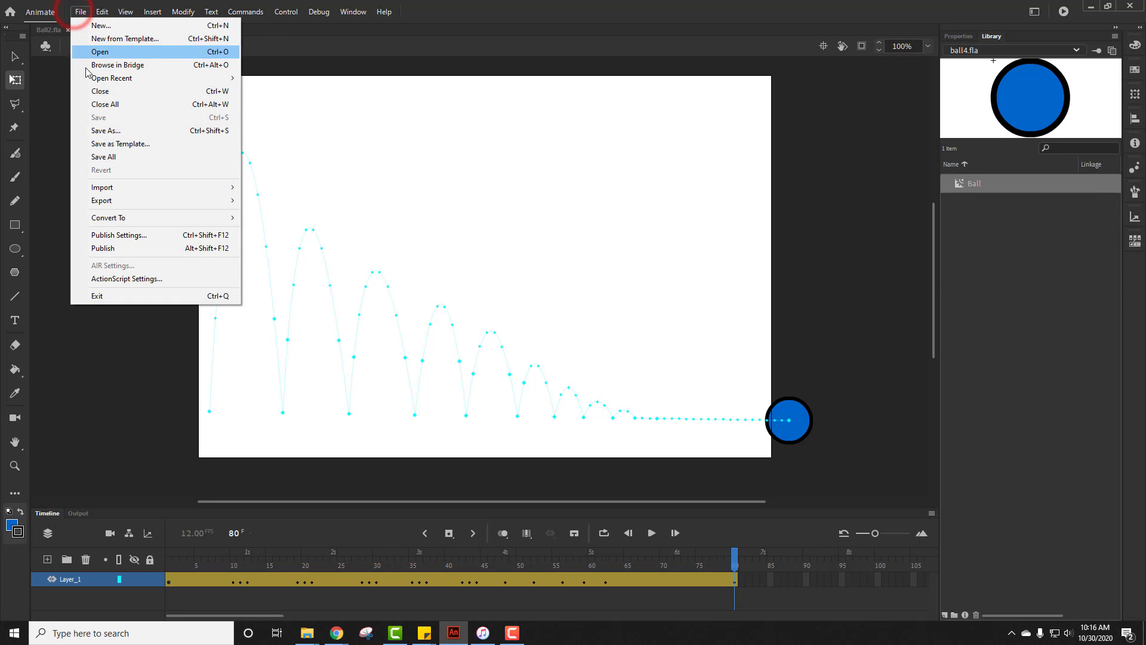
{"action": "left_click", "coordinate": [96, 186]}
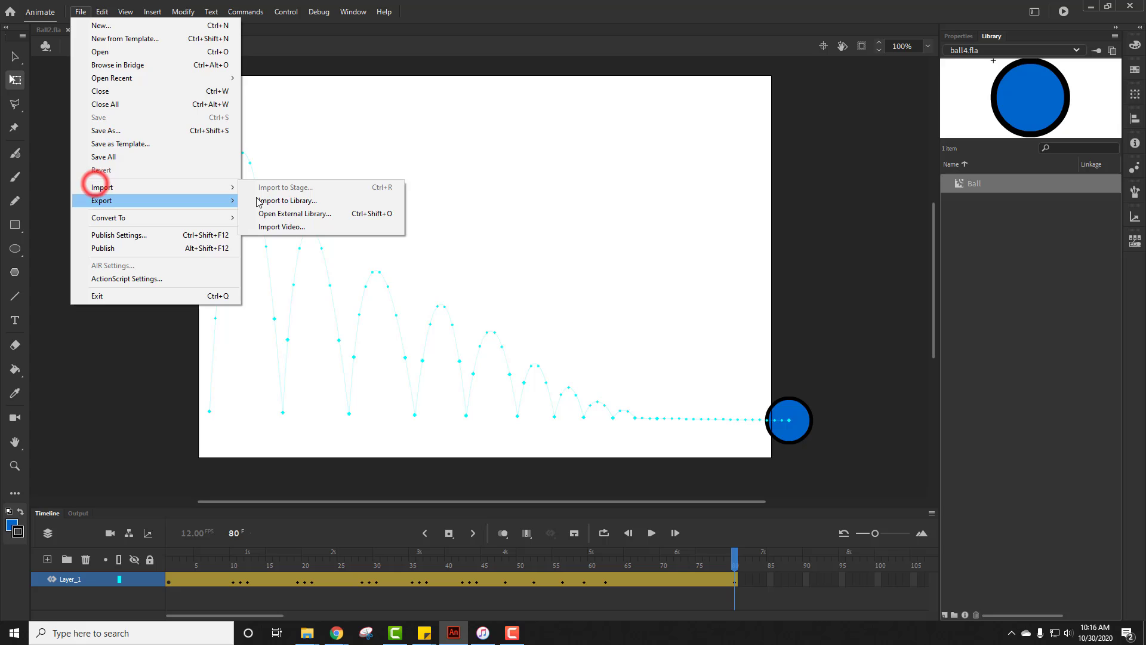
{"action": "left_click", "coordinate": [288, 201]}
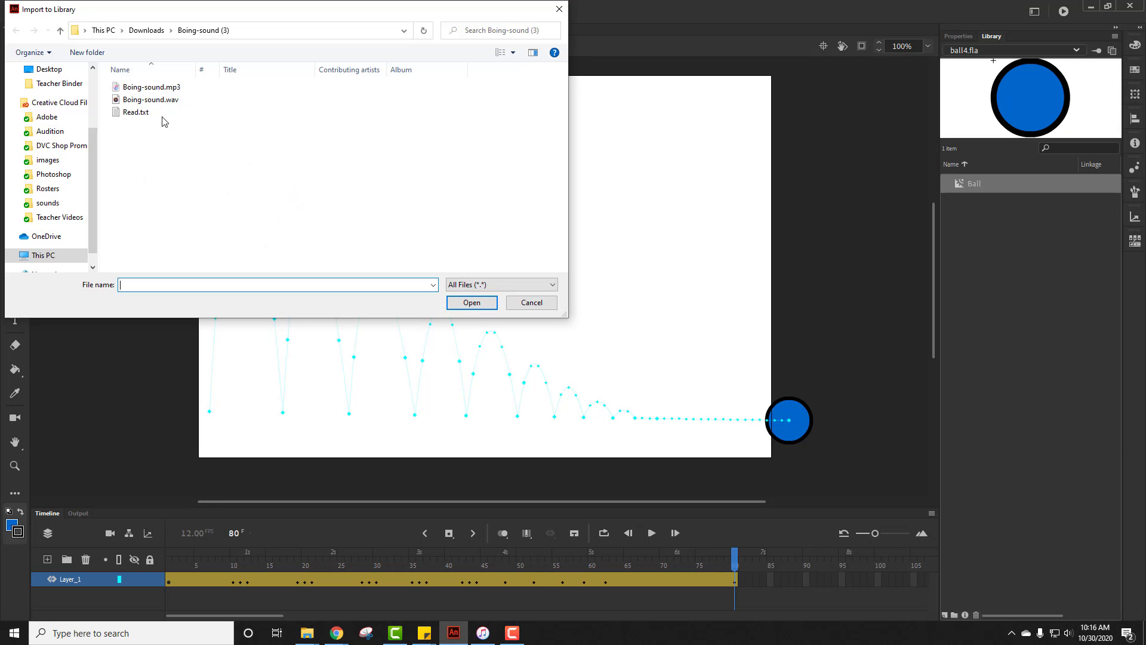
{"action": "left_click", "coordinate": [162, 103]}
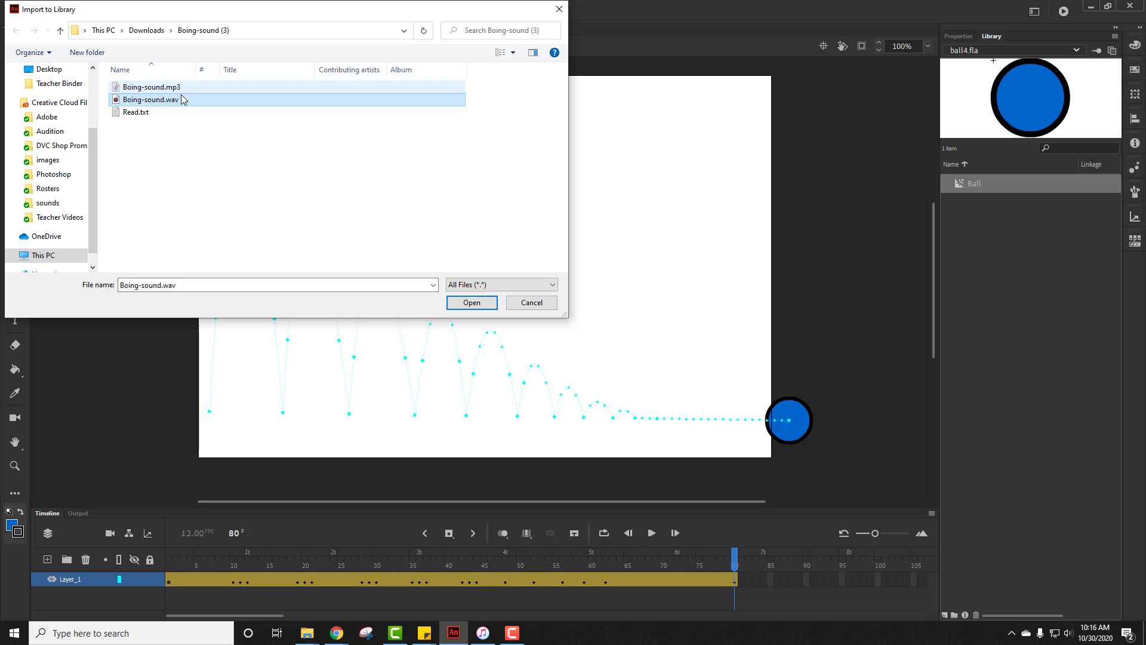
{"action": "left_click", "coordinate": [475, 302]}
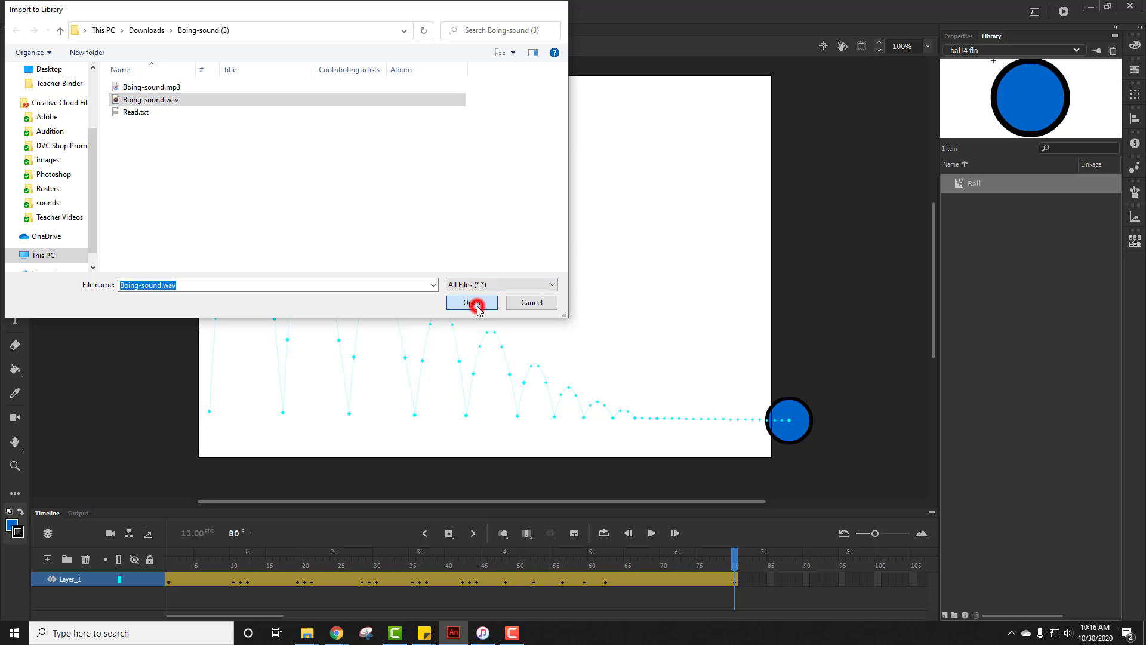
{"action": "left_click", "coordinate": [1001, 204]}
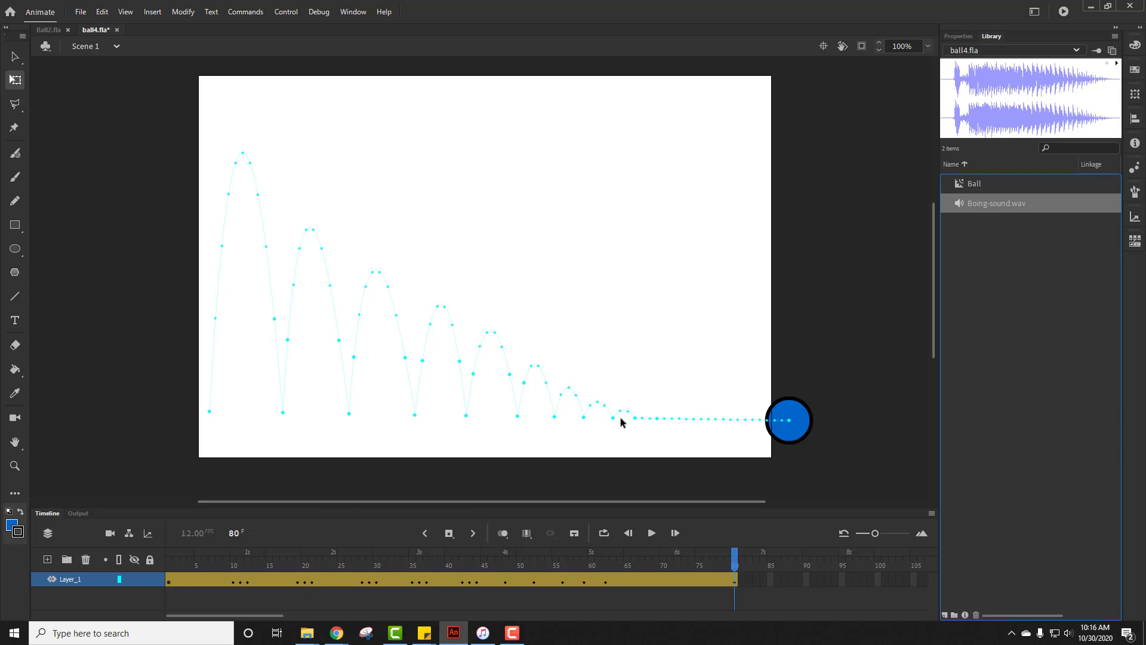
- Add a new layer named Sound above the ball's layer, and rename Layer_1 to Ball
{"action": "left_click", "coordinate": [47, 559]}
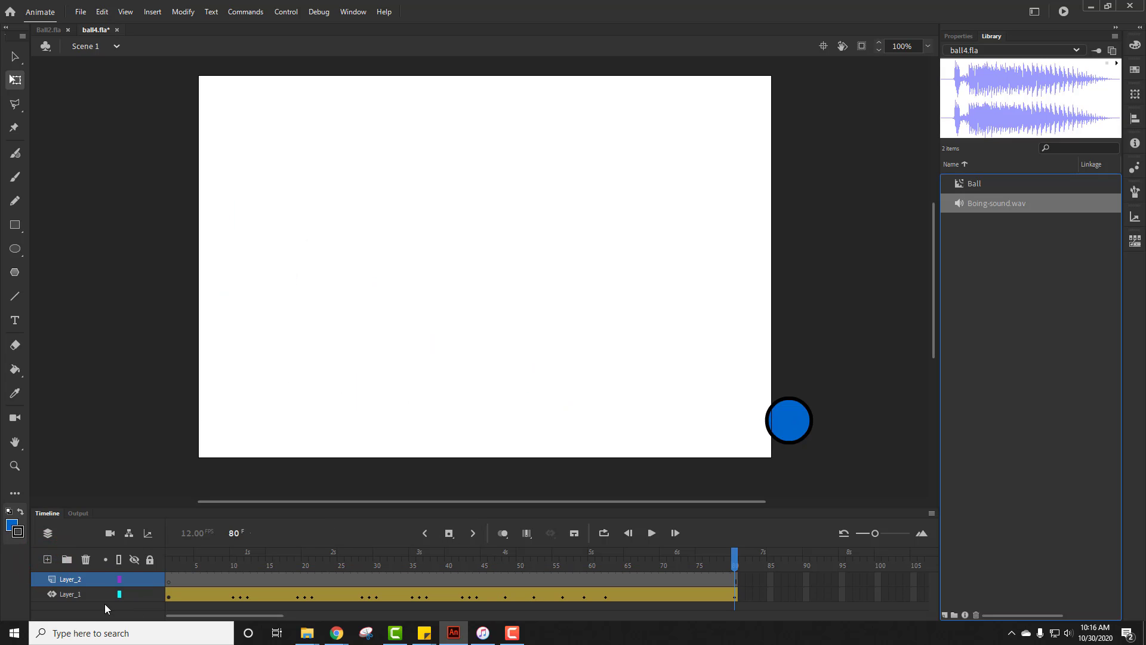
{"action": "double_click", "coordinate": [73, 580]}
{"action": "type", "text": "Sound"}
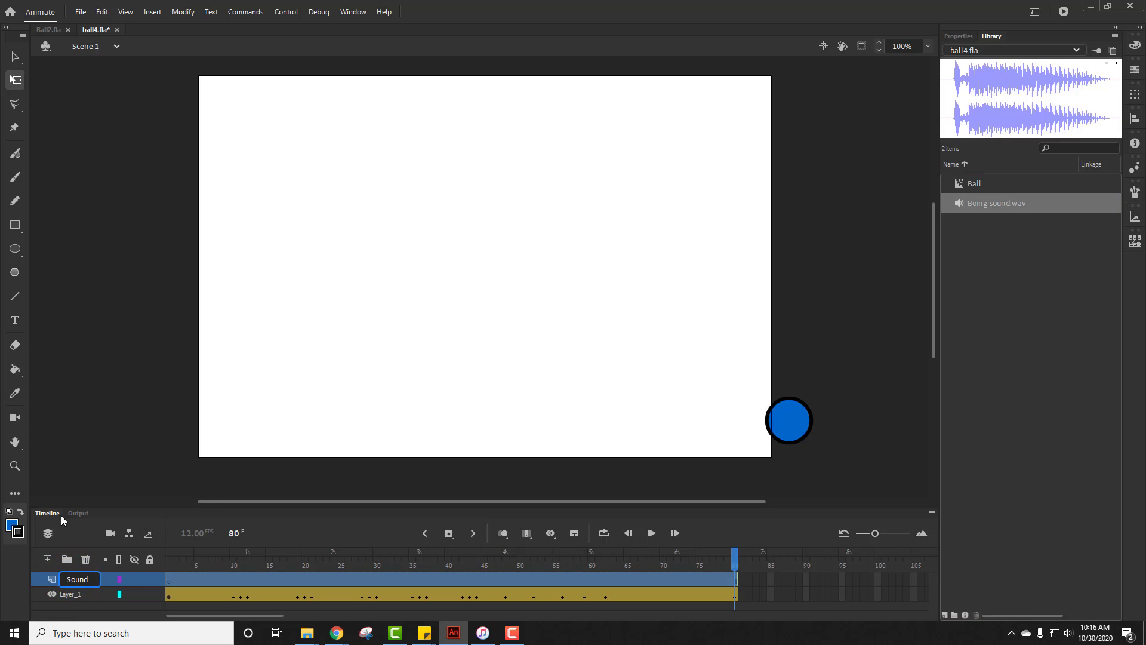
{"action": "left_click", "coordinate": [74, 453]}
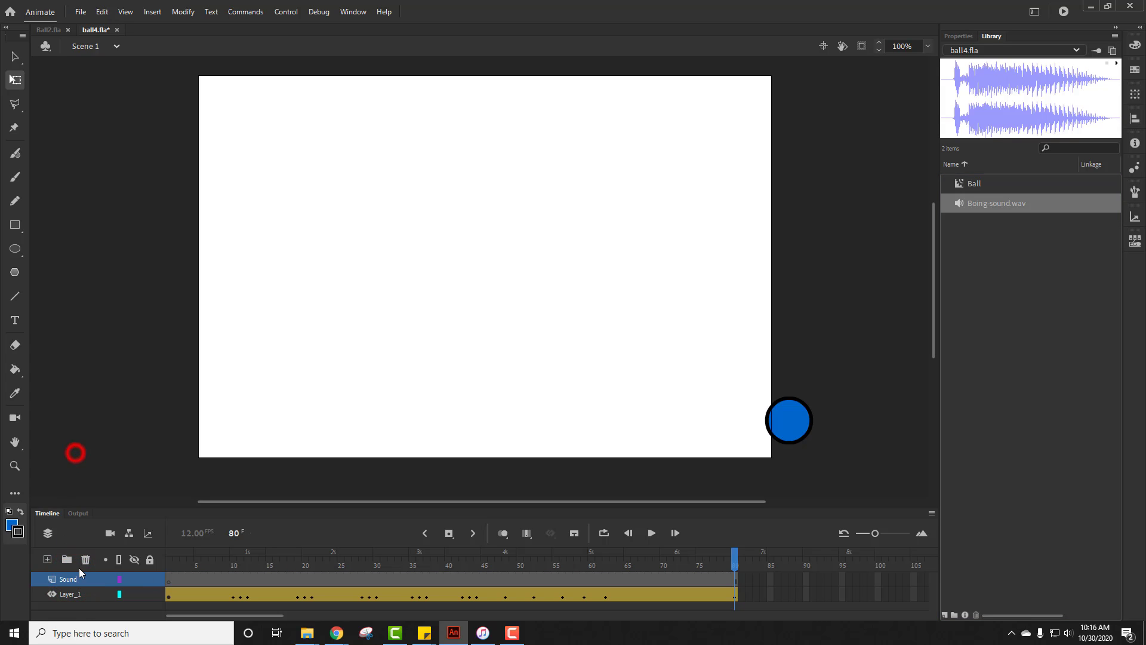
{"action": "double_click", "coordinate": [72, 594]}
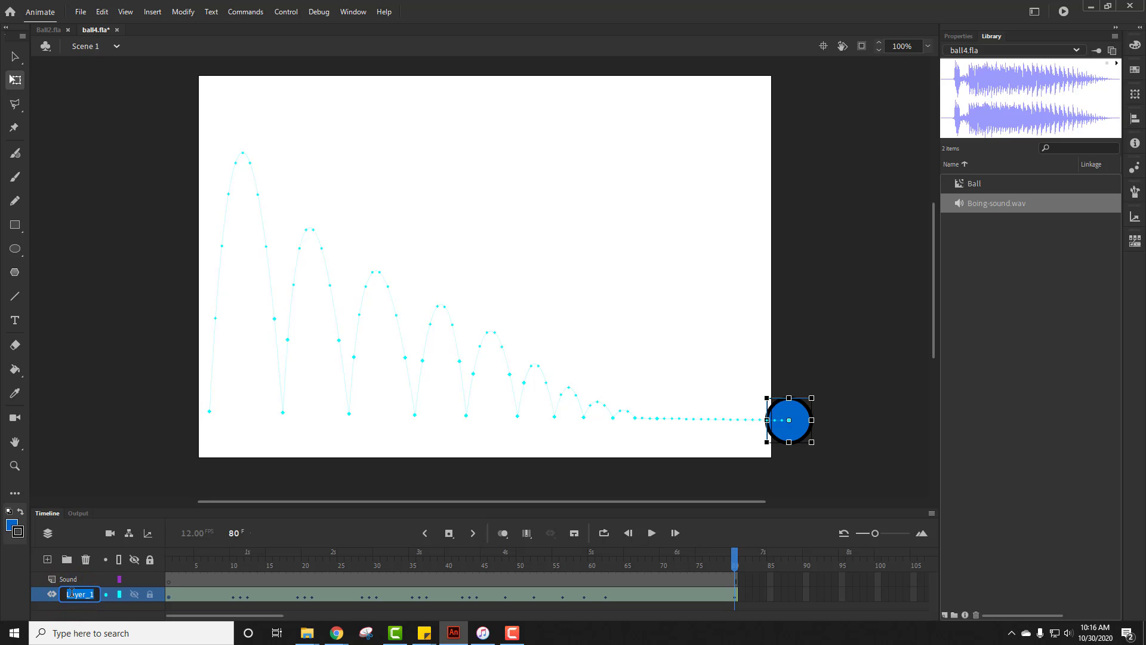
{"action": "type", "text": "Ball"}
{"action": "key", "text": "Return"}
- Insert keyframes on the Sound layer at the first three landings, frames 11, 20 and 29
{"action": "left_click", "coordinate": [68, 579]}
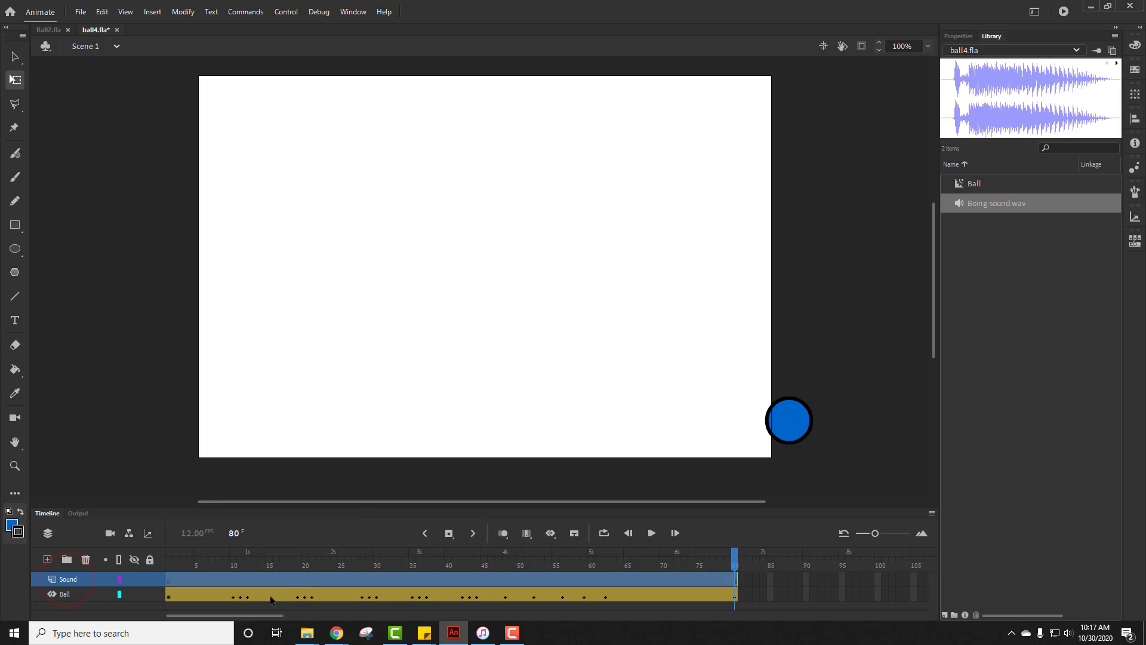
{"action": "left_click", "coordinate": [237, 600]}
{"action": "left_click", "coordinate": [240, 578]}
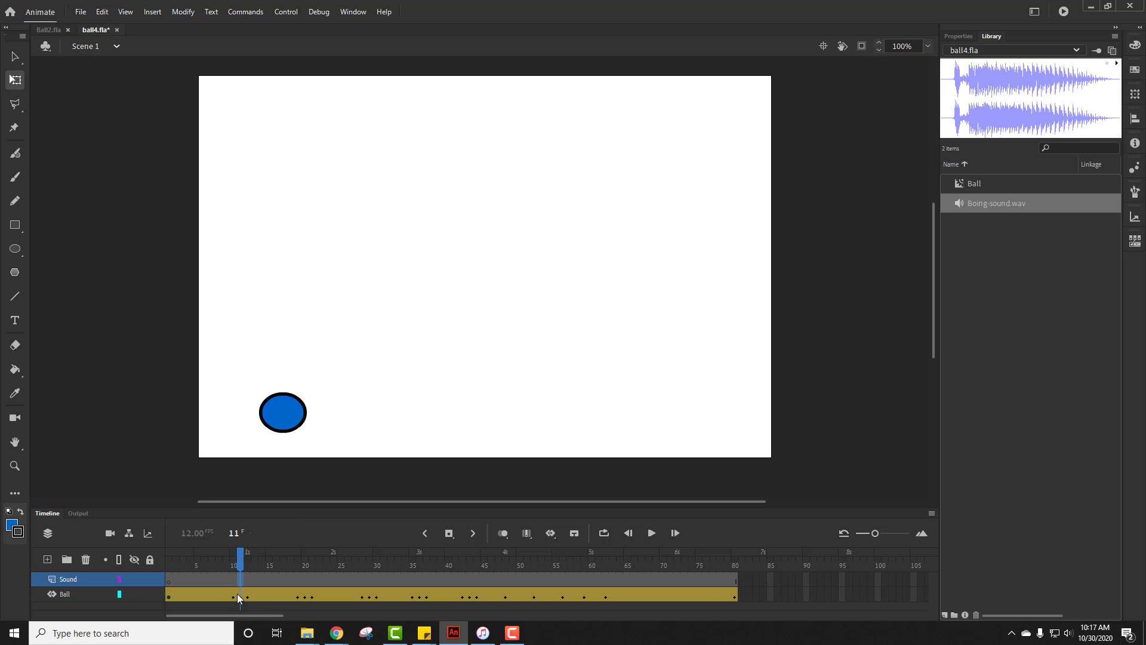
{"action": "left_click_drag", "start_coordinate": [303, 578], "coordinate": [369, 574]}
{"action": "left_click", "coordinate": [418, 577]}
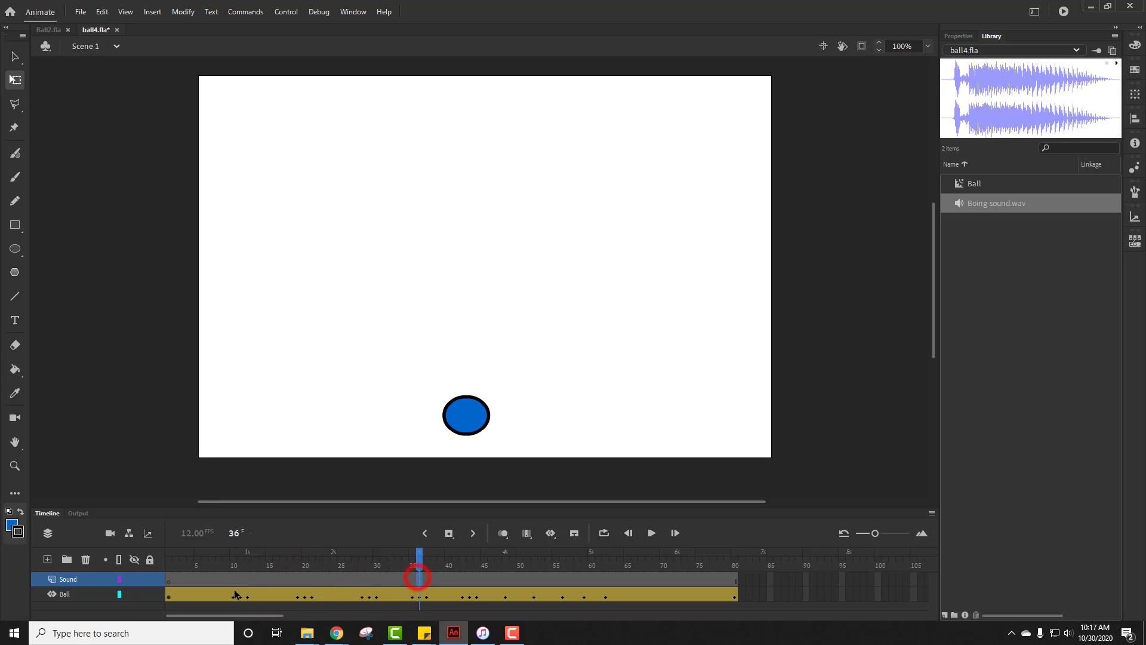
{"action": "left_click", "coordinate": [239, 579]}
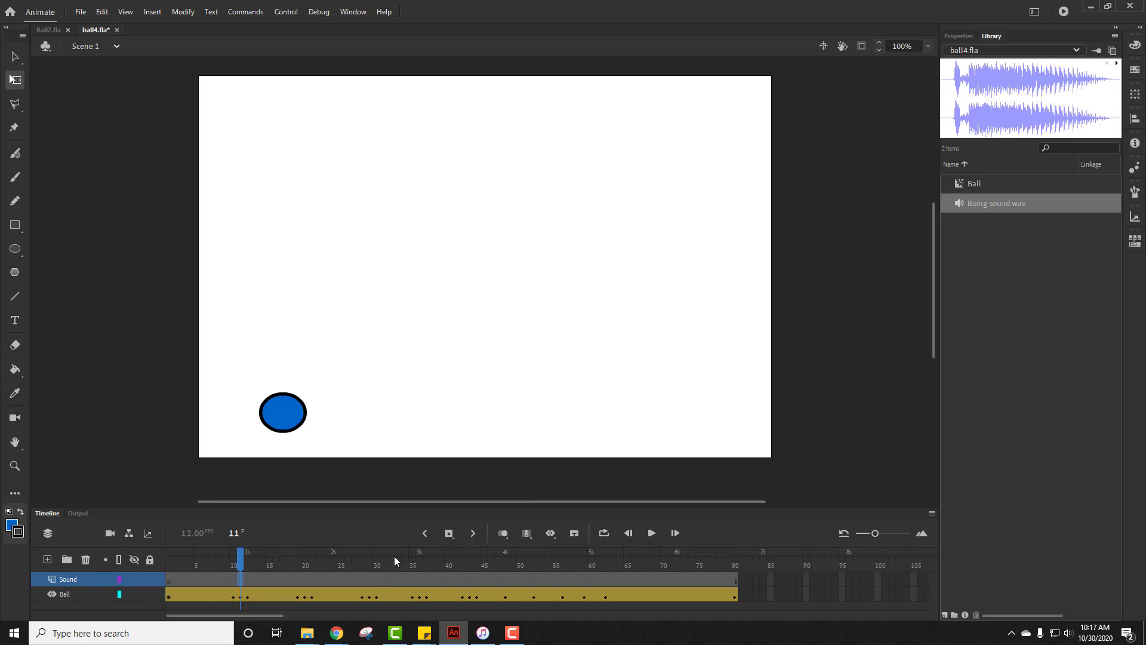
{"action": "left_click", "coordinate": [449, 533]}
{"action": "left_click", "coordinate": [303, 578]}
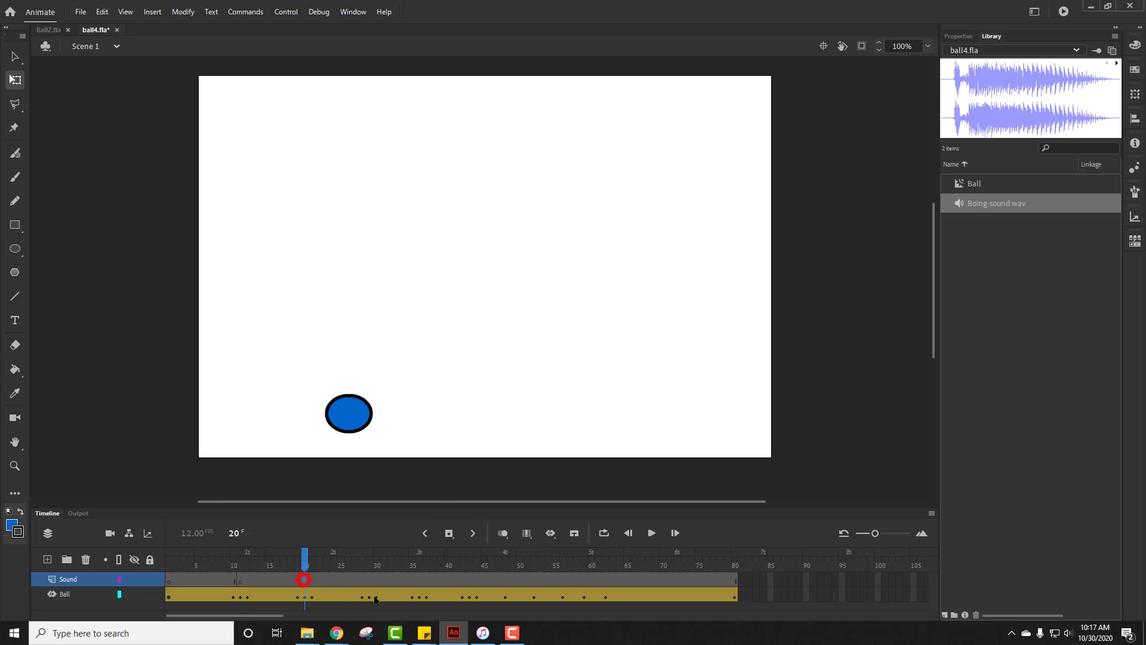
{"action": "left_click", "coordinate": [451, 533]}
{"action": "left_click", "coordinate": [368, 577]}
{"action": "left_click", "coordinate": [449, 533]}
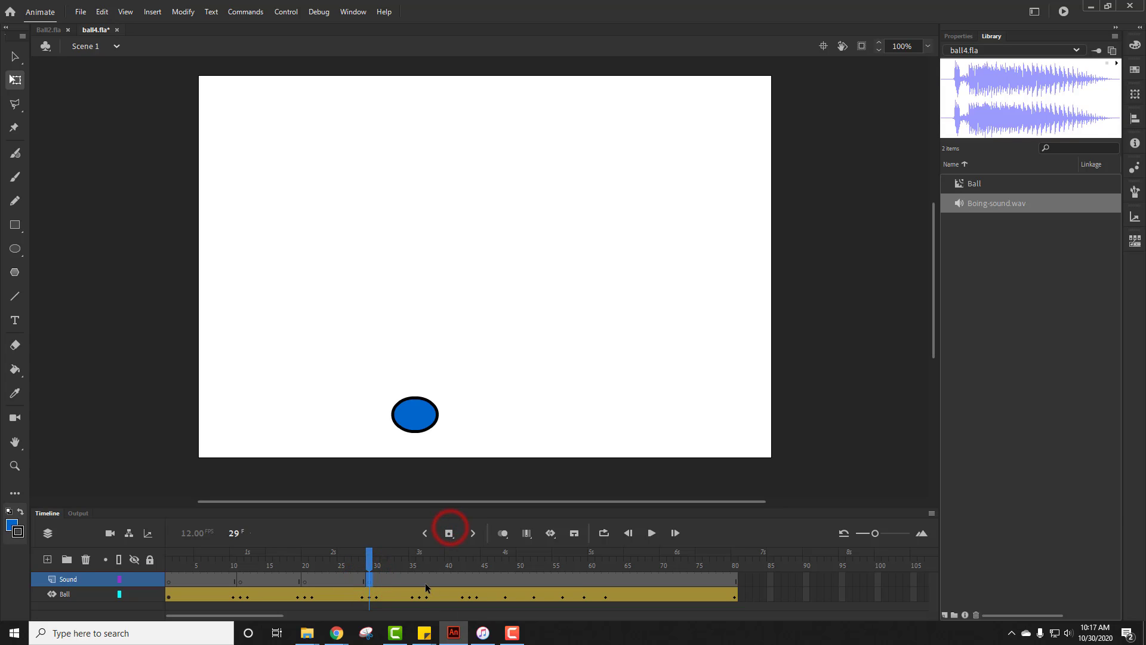
- Insert keyframes on the Sound layer at the next landings, frames 36, 43 and 48
{"action": "left_click", "coordinate": [418, 578]}
{"action": "left_click", "coordinate": [450, 532]}
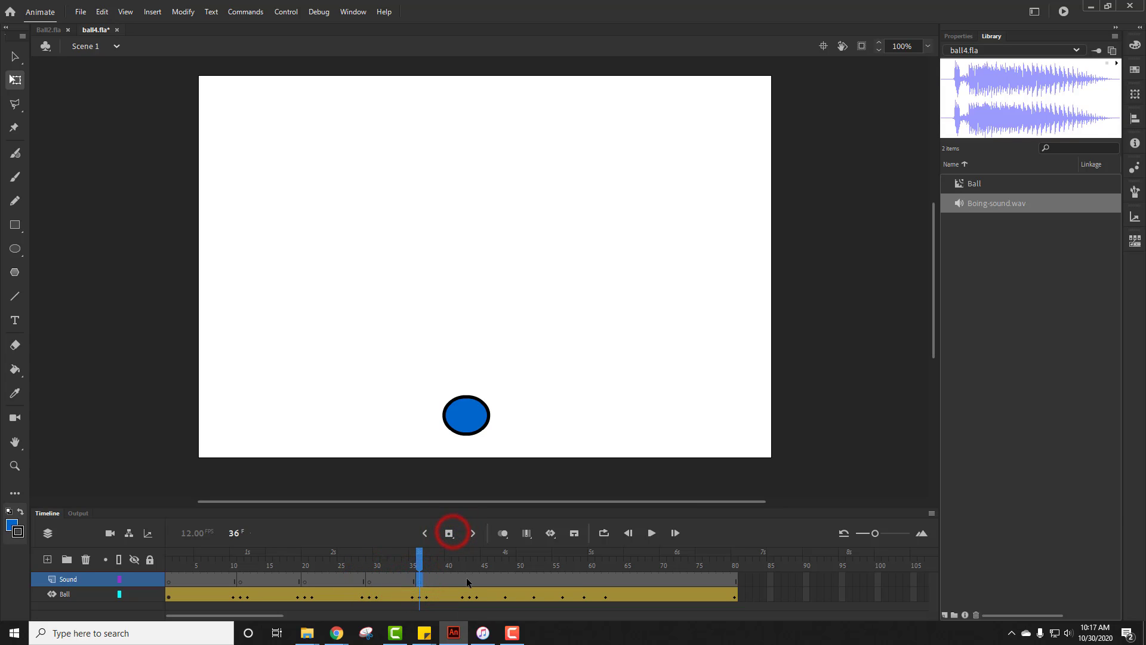
{"action": "left_click", "coordinate": [470, 578]}
{"action": "left_click", "coordinate": [450, 533]}
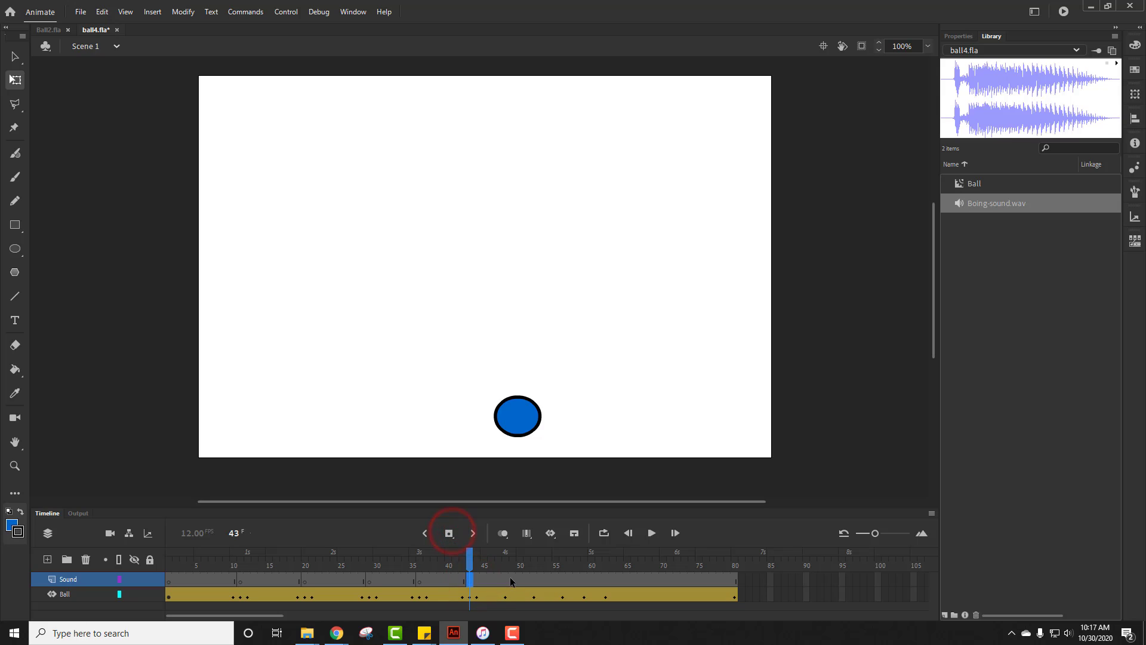
{"action": "left_click", "coordinate": [505, 578]}
{"action": "left_click", "coordinate": [449, 533]}
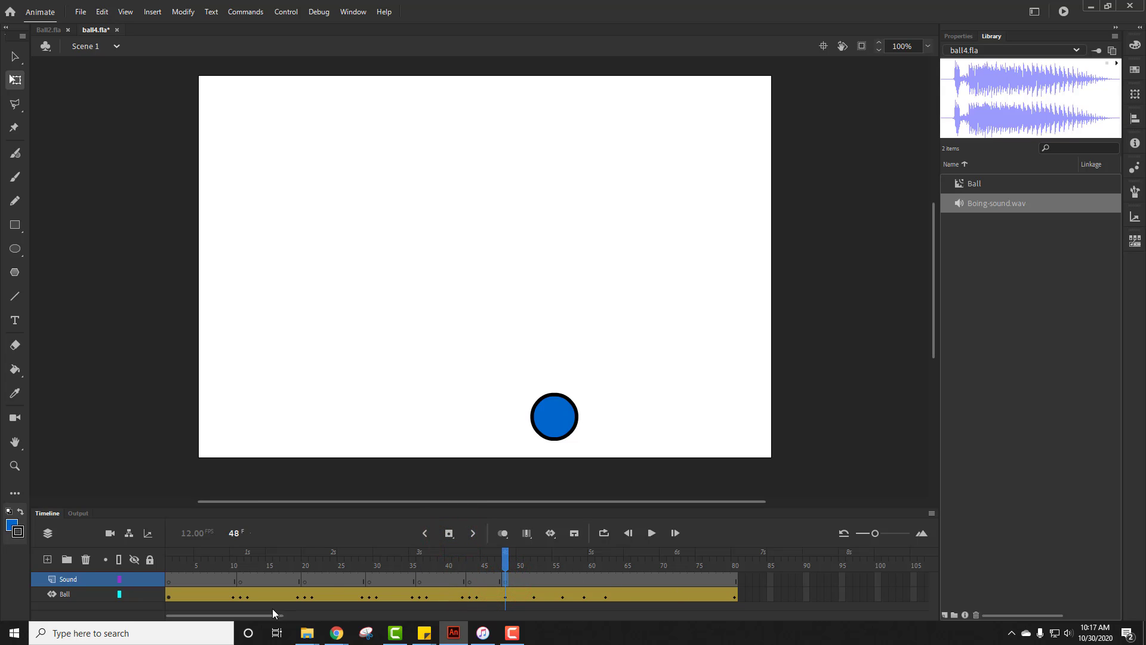
- Place Boing-sound.wav on the Sound layer's keyframe at frame 11, and play the animation from frame 1
{"action": "left_click", "coordinate": [240, 581]}
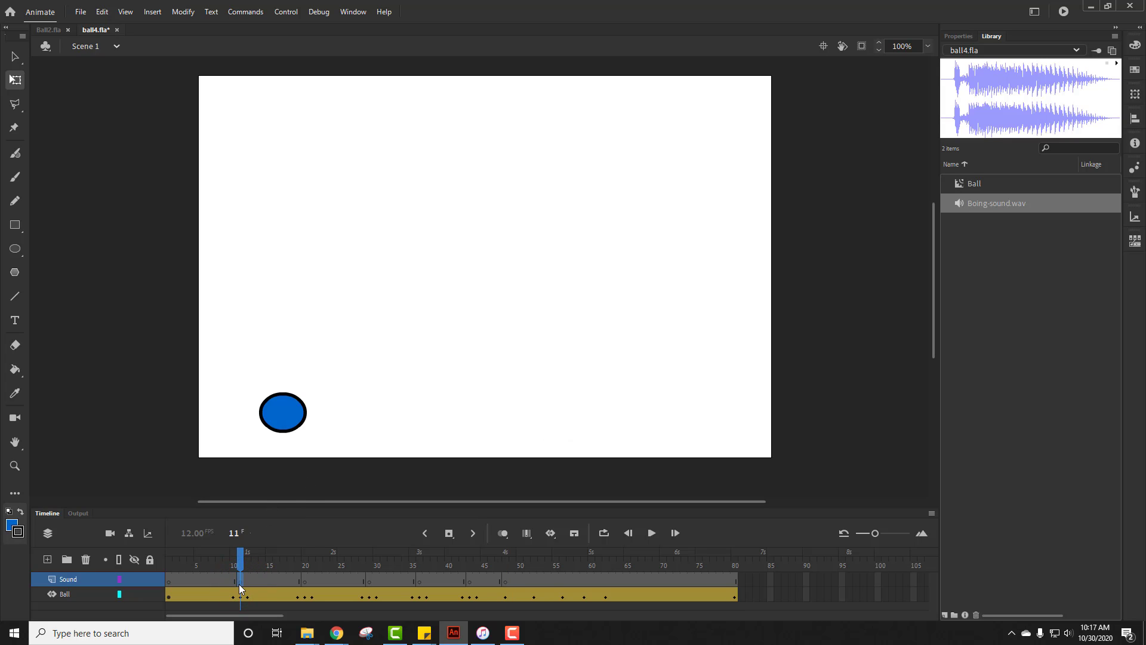
{"action": "left_click", "coordinate": [238, 578]}
{"action": "left_click_drag", "start_coordinate": [1015, 111], "coordinate": [501, 259]}
{"action": "left_click_drag", "start_coordinate": [1011, 106], "coordinate": [595, 582]}
{"action": "left_click", "coordinate": [170, 566]}
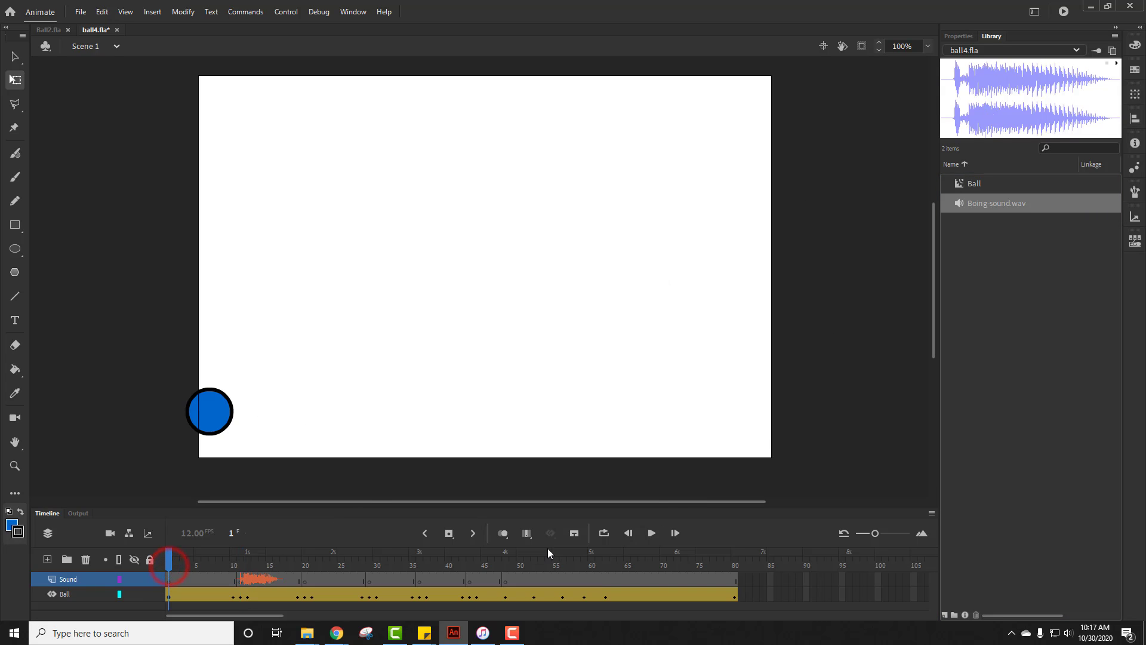
{"action": "left_click", "coordinate": [652, 533]}
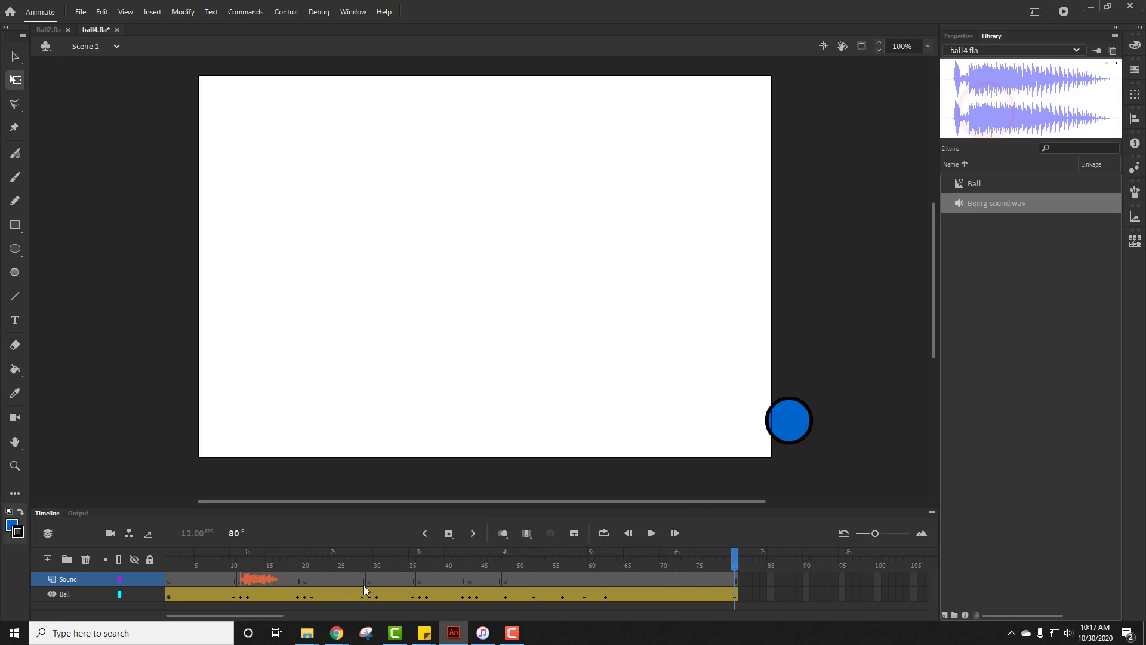
- Place Boing-sound.wav on the Sound layer's keyframes at frames 20, 29 and 36
{"action": "left_click", "coordinate": [302, 584]}
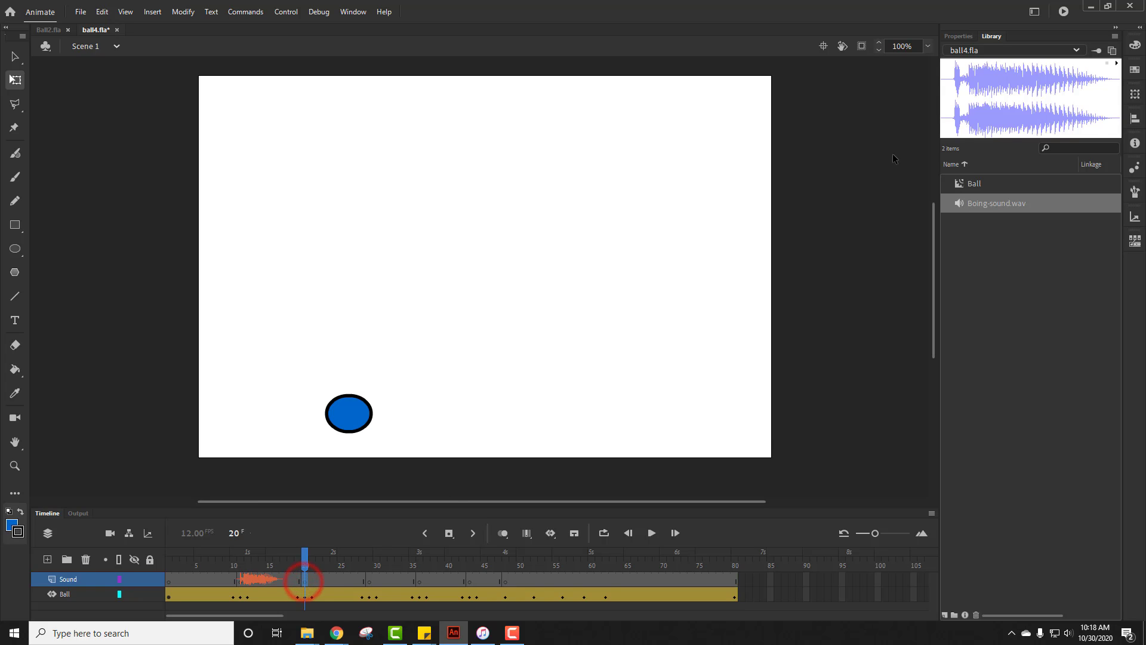
{"action": "left_click_drag", "start_coordinate": [1001, 110], "coordinate": [587, 273]}
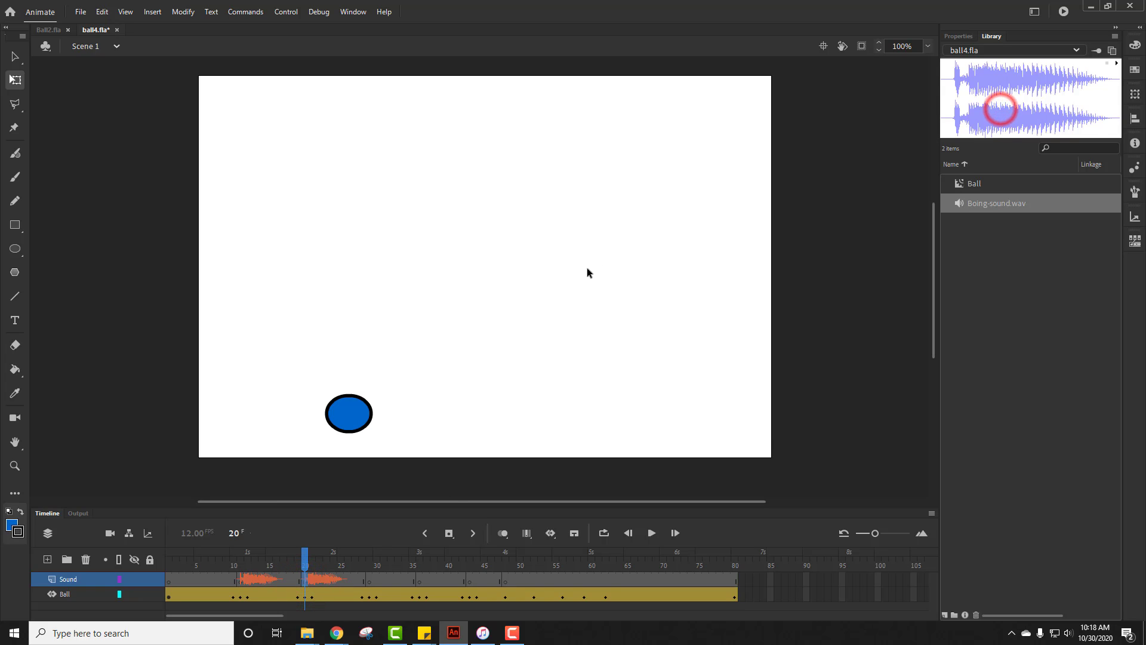
{"action": "left_click", "coordinate": [369, 583]}
{"action": "left_click_drag", "start_coordinate": [999, 108], "coordinate": [579, 283]}
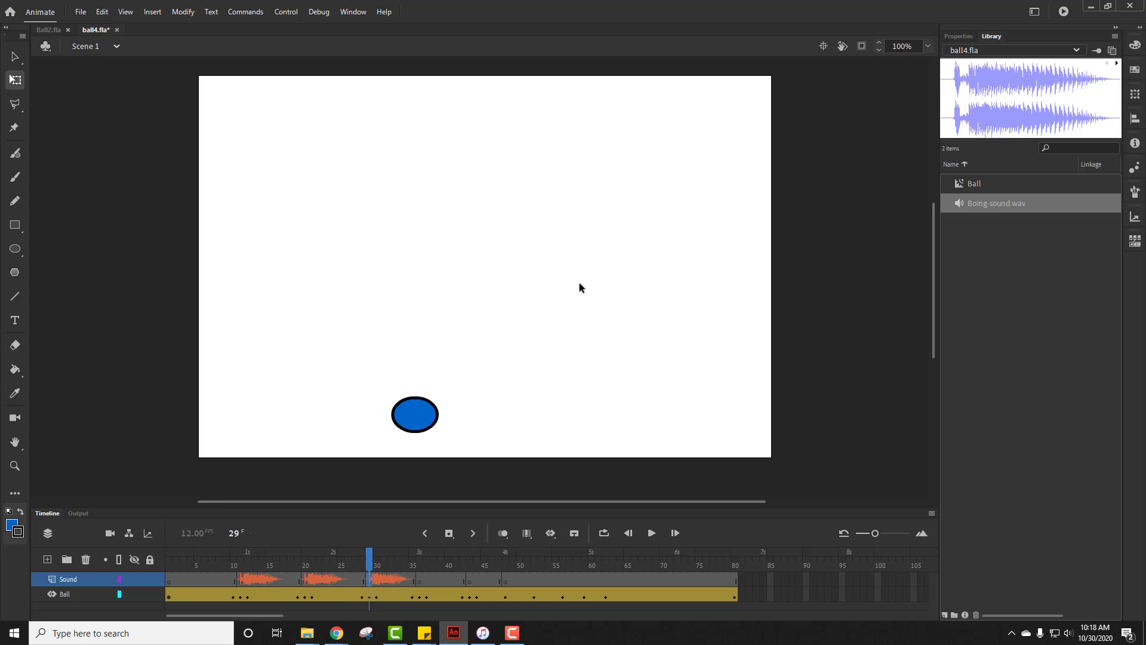
{"action": "left_click", "coordinate": [418, 581]}
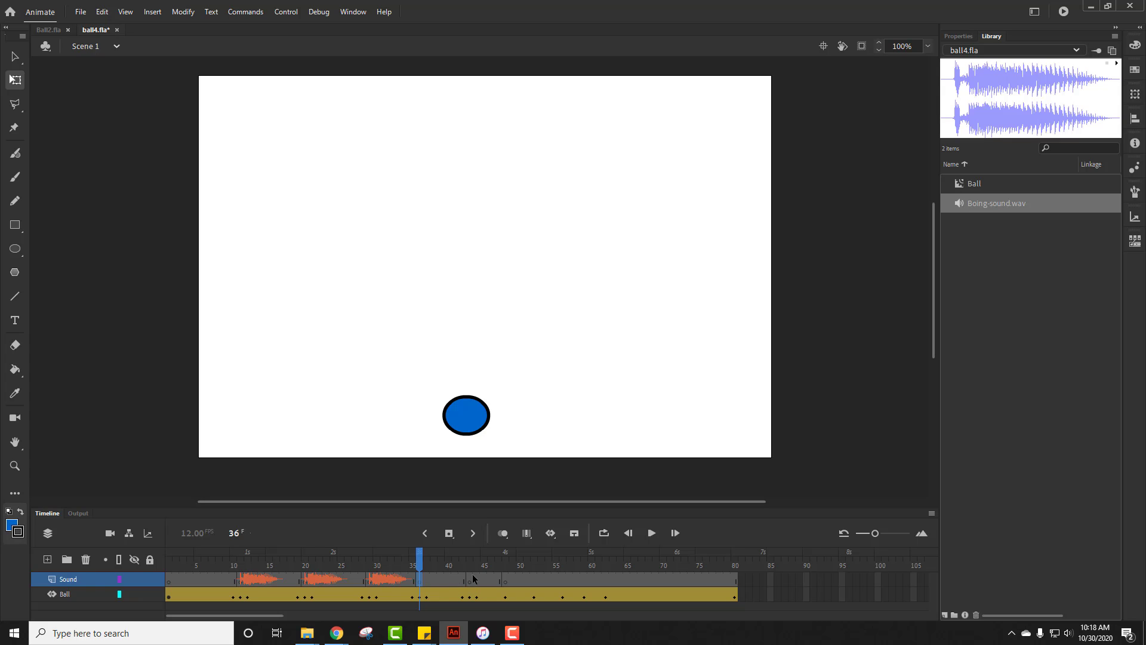
{"action": "left_click_drag", "start_coordinate": [1049, 112], "coordinate": [649, 277]}
- Place Boing-sound.wav on the Sound layer's keyframes at frames 43 and 48, and save the document
{"action": "left_click", "coordinate": [470, 588]}
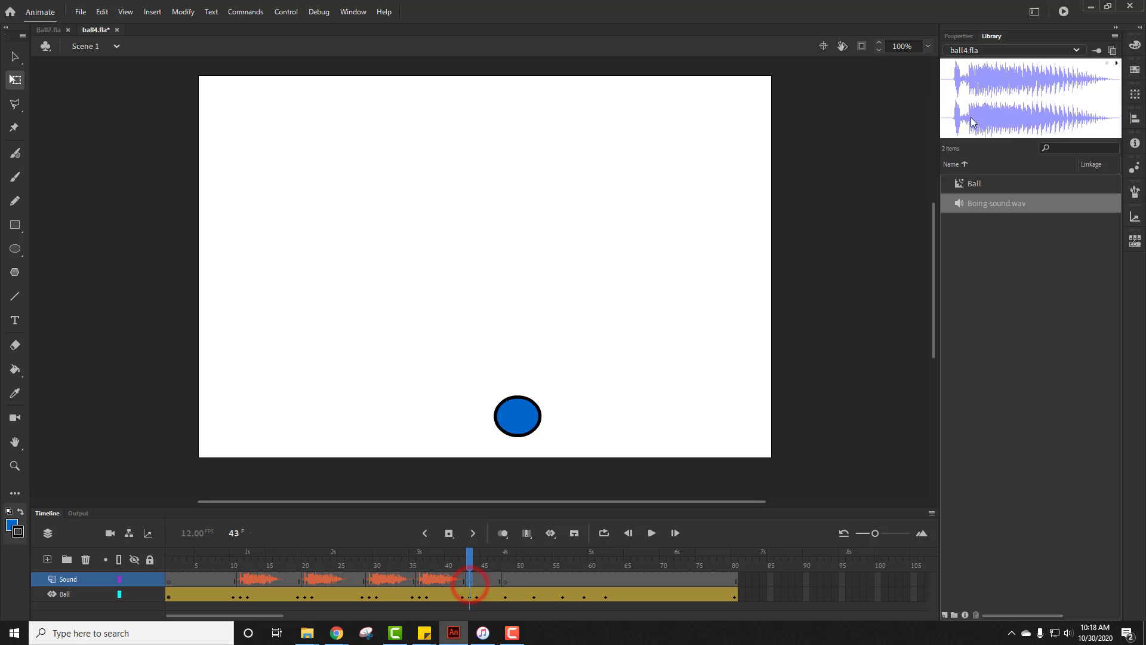
{"action": "left_click", "coordinate": [505, 579]}
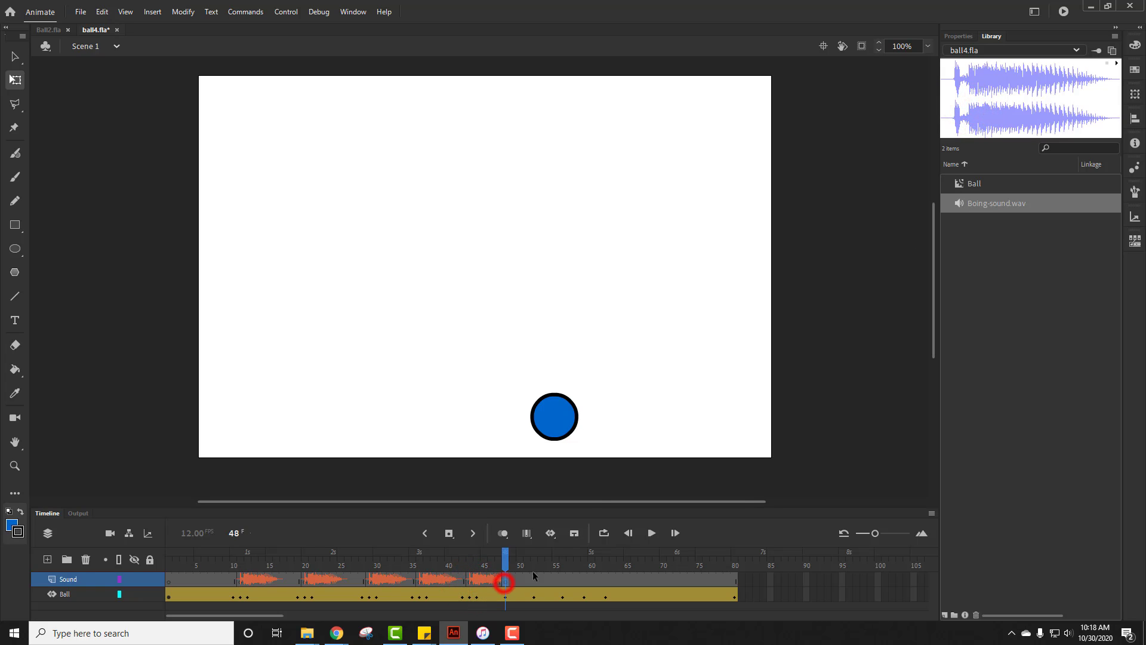
{"action": "left_click_drag", "start_coordinate": [988, 109], "coordinate": [662, 356]}
{"action": "key", "text": "ctrl+s"}
- Play the animation from frame 1 to check the boing sounds against the landings
{"action": "left_click", "coordinate": [169, 594]}
{"action": "left_click", "coordinate": [169, 579]}
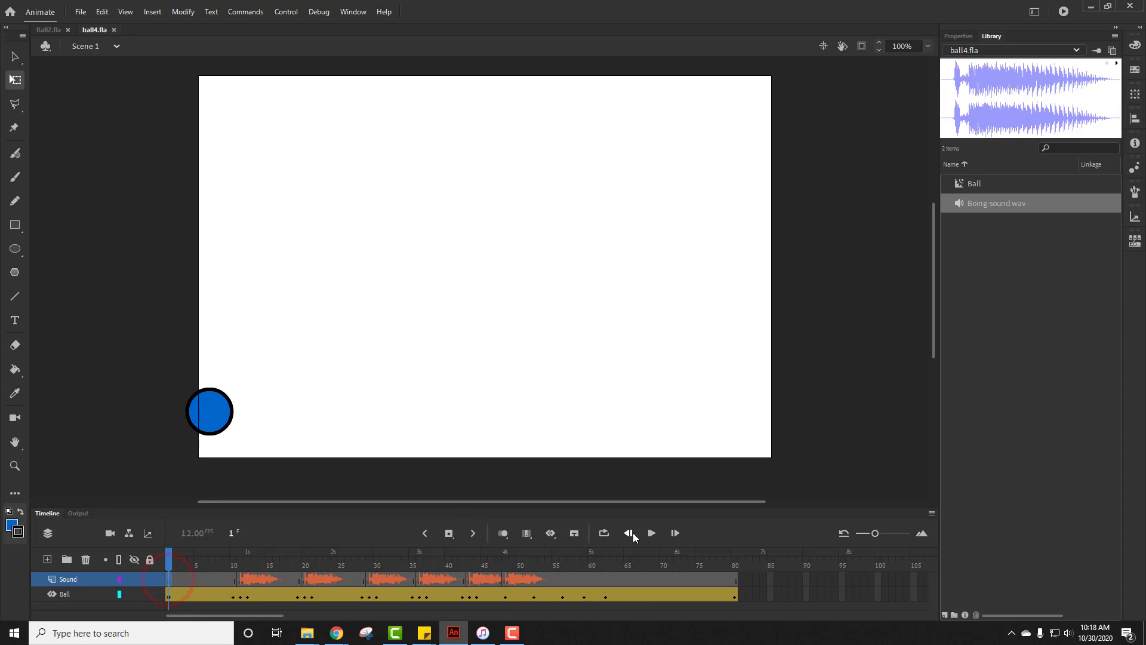
{"action": "left_click", "coordinate": [652, 533]}
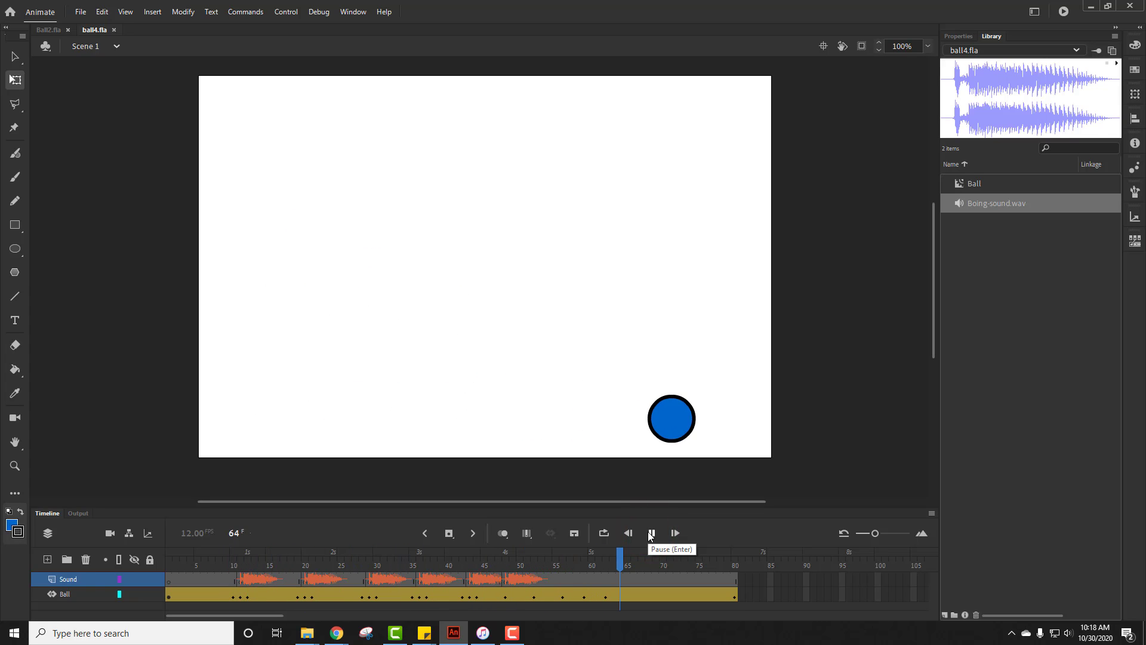
- Insert a keyframe on the Sound layer at frame 52 and place Boing-sound.wav on it
{"action": "left_click", "coordinate": [536, 584]}
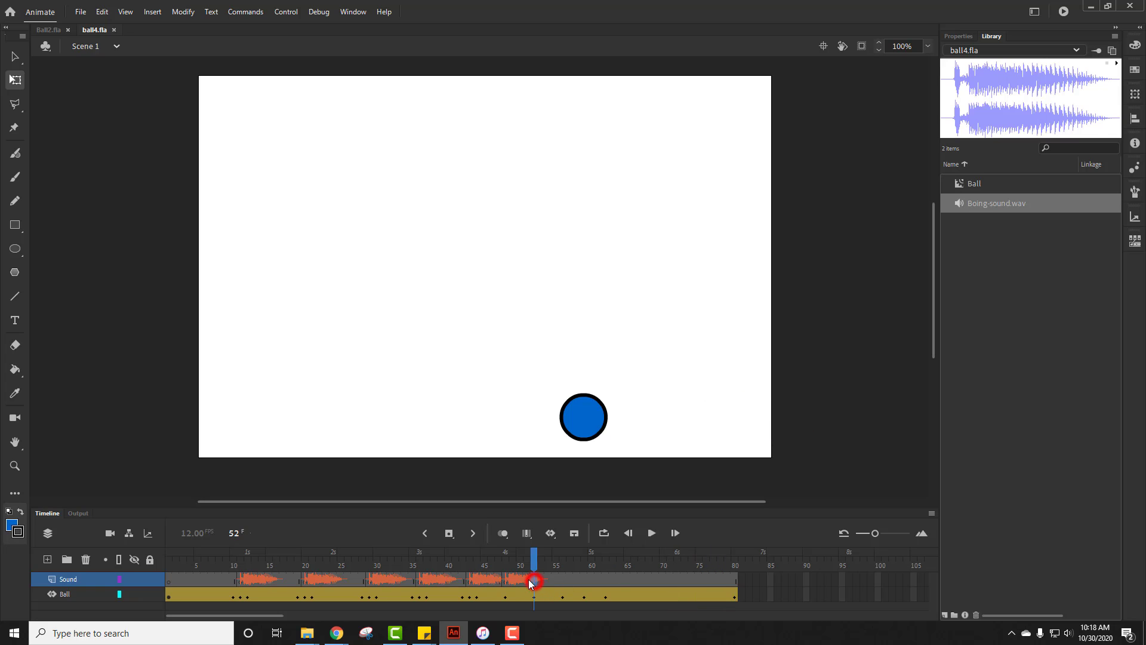
{"action": "left_click", "coordinate": [449, 533]}
{"action": "left_click_drag", "start_coordinate": [1001, 113], "coordinate": [599, 365]}
- Play the animation from the first landing at frame 11 to check the sound volume across the bounces
{"action": "left_click", "coordinate": [171, 583]}
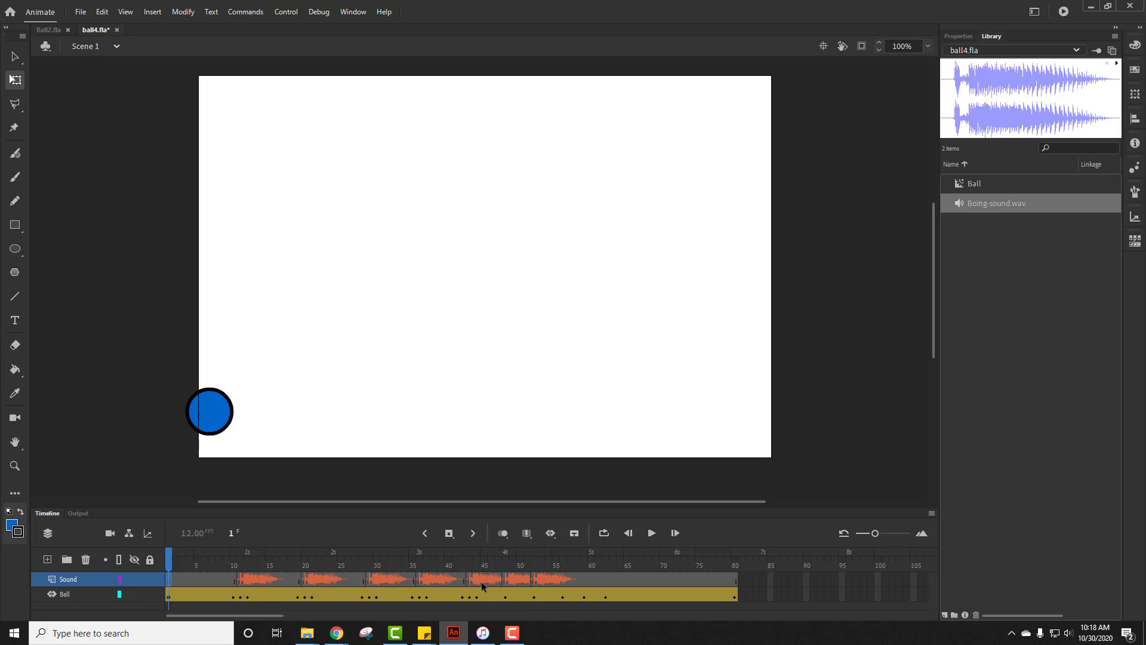
{"action": "left_click", "coordinate": [240, 582]}
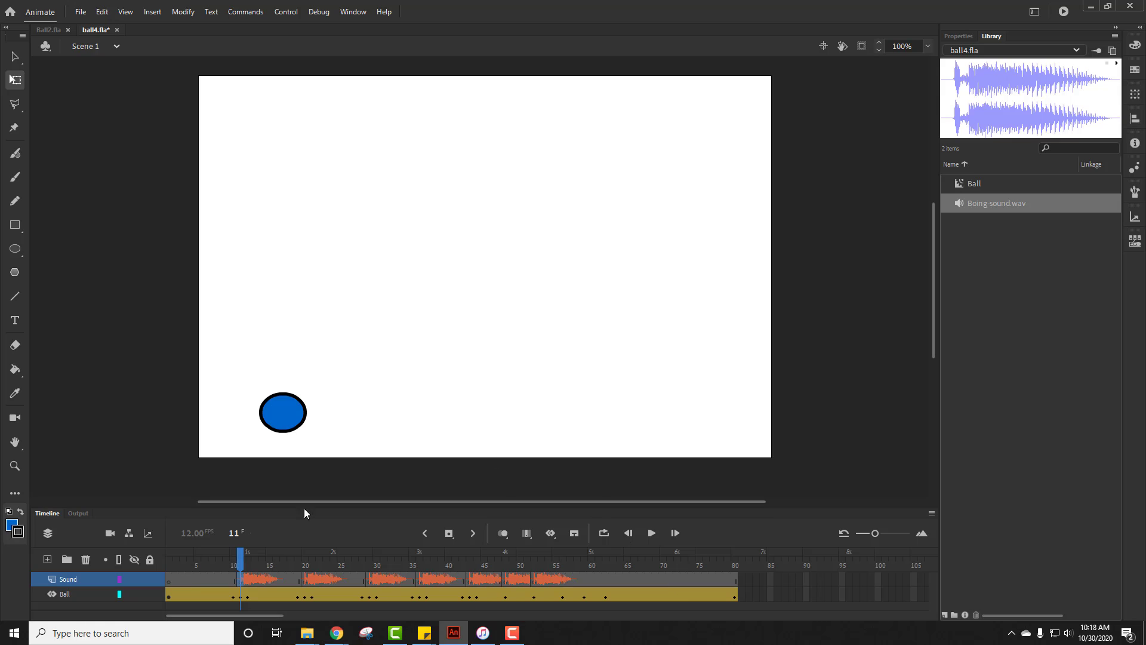
{"action": "left_click", "coordinate": [650, 533]}
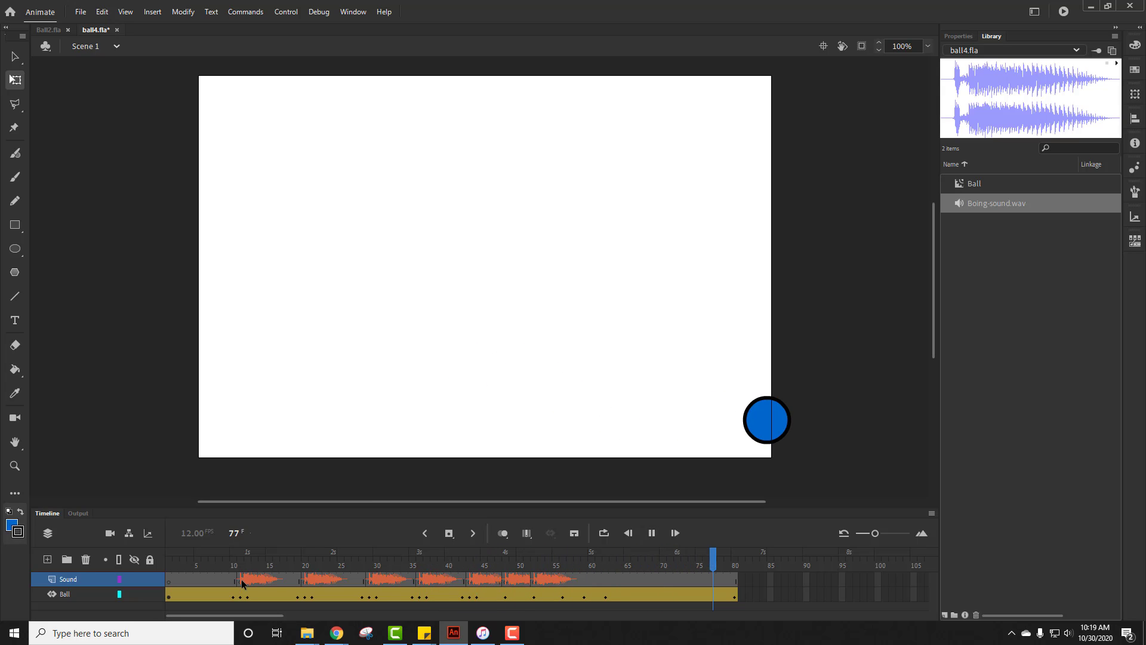
- Open the sound effect choices for the Sound layer's keyframe at frame 36
{"action": "left_click", "coordinate": [420, 581]}
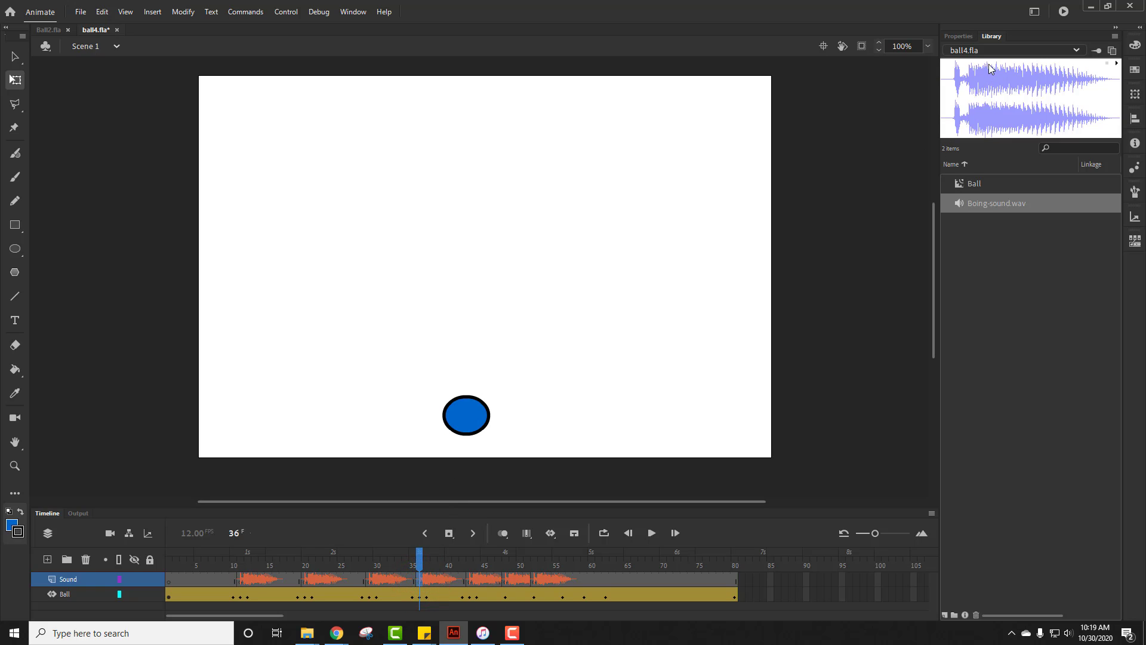
{"action": "left_click", "coordinate": [961, 36]}
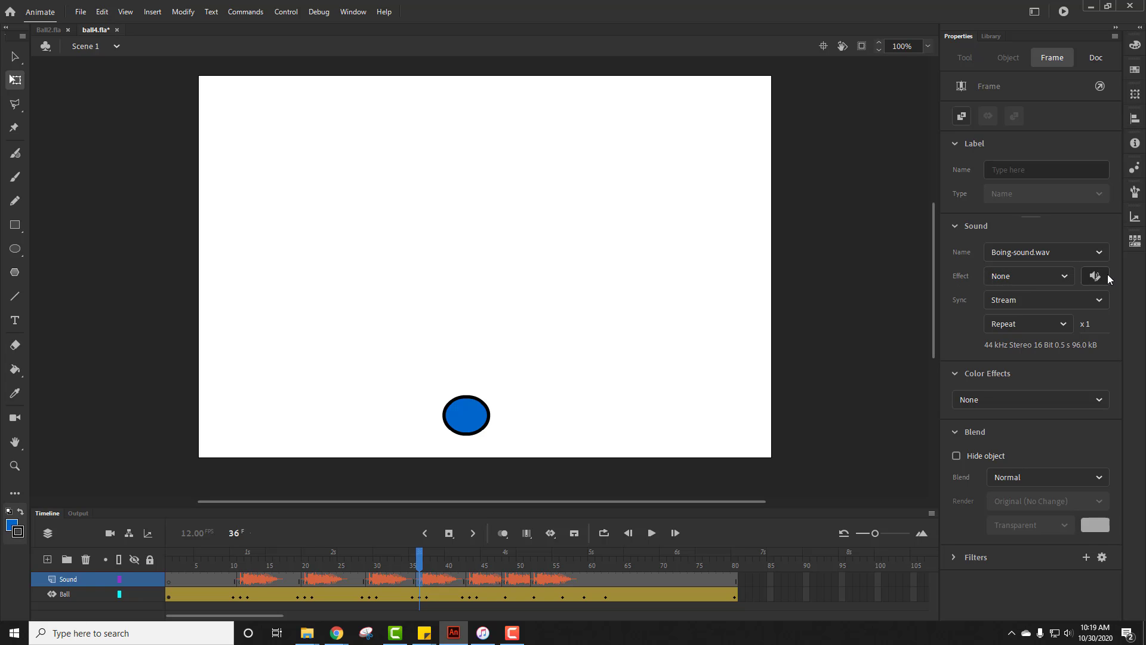
{"action": "left_click", "coordinate": [1066, 277]}
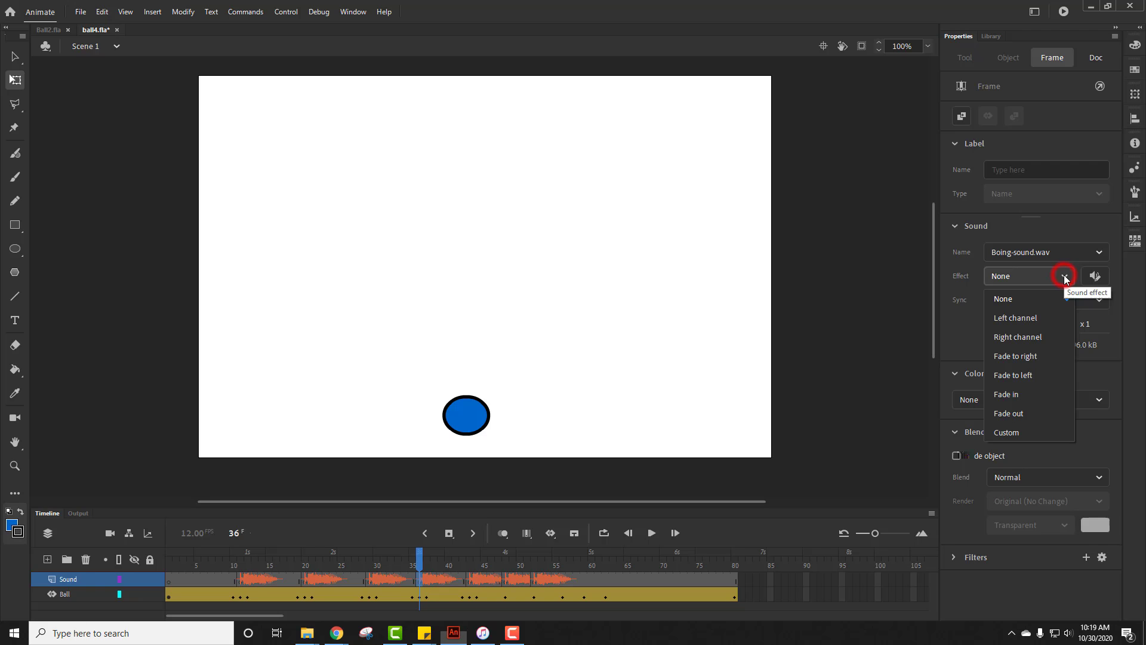